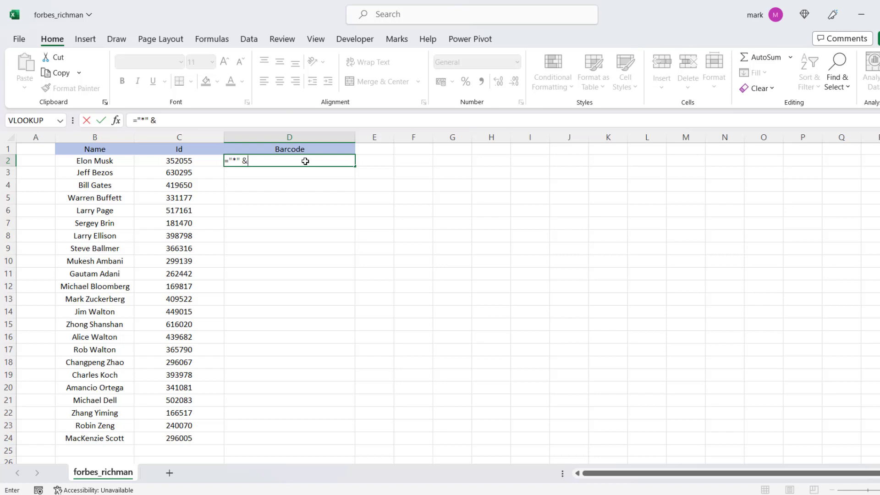
# Complete the formula ="*" &C2&"*" in D2 and fill it down the Barcode column to D24.
pyautogui.click(194, 162)
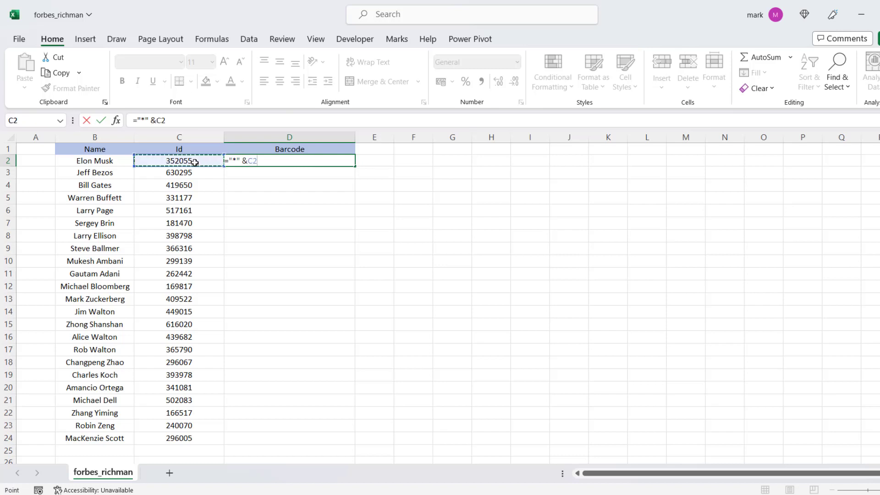
pyautogui.write('&"*')
pyautogui.press('Return')
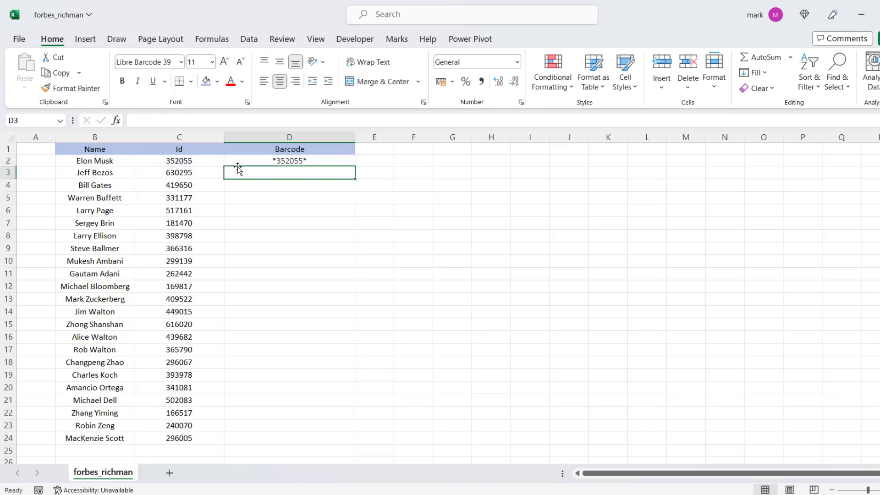
pyautogui.click(319, 161)
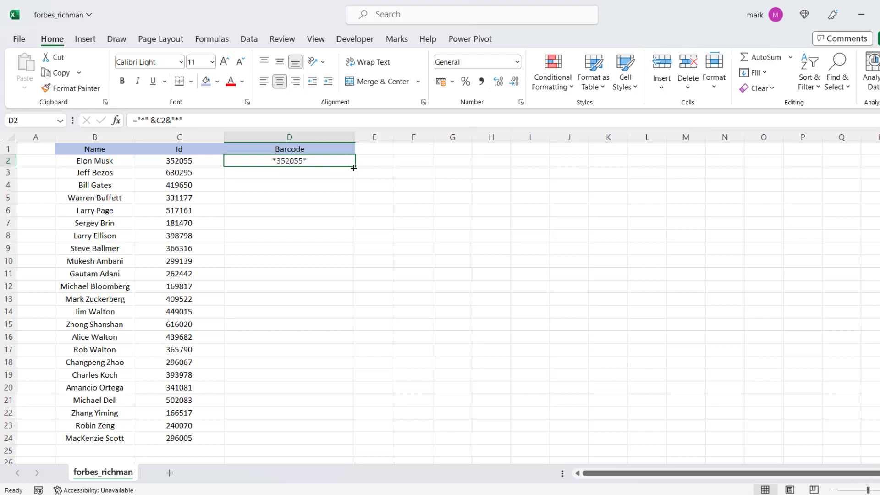
pyautogui.doubleClick(354, 168)
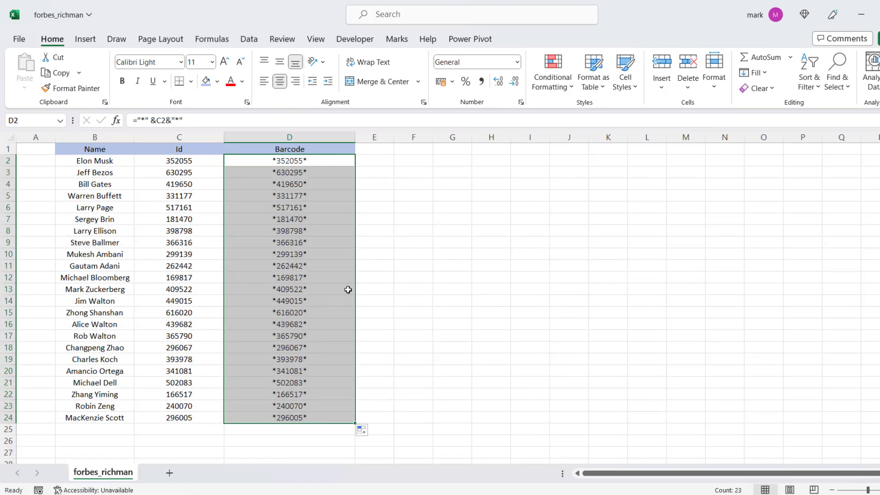
# Apply the Libre Barcode 39 font to the Barcode cells D2:D24.
pyautogui.click(182, 62)
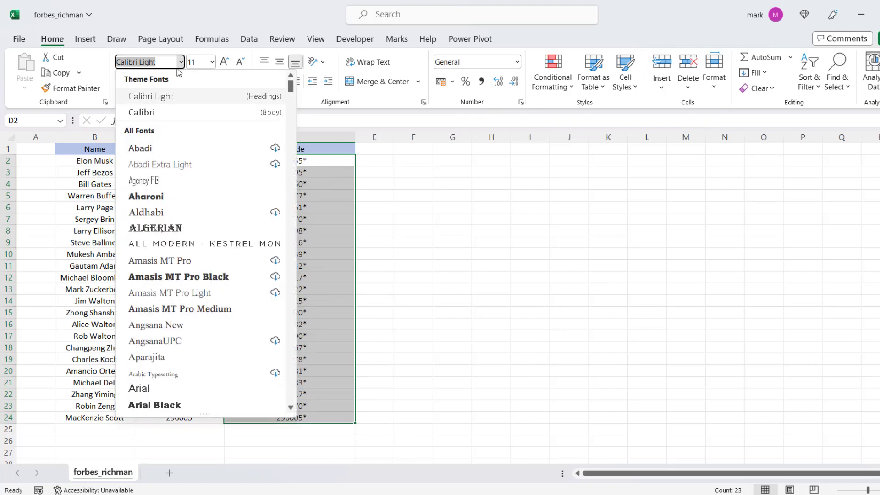
pyautogui.write('Libre Barcode 39')
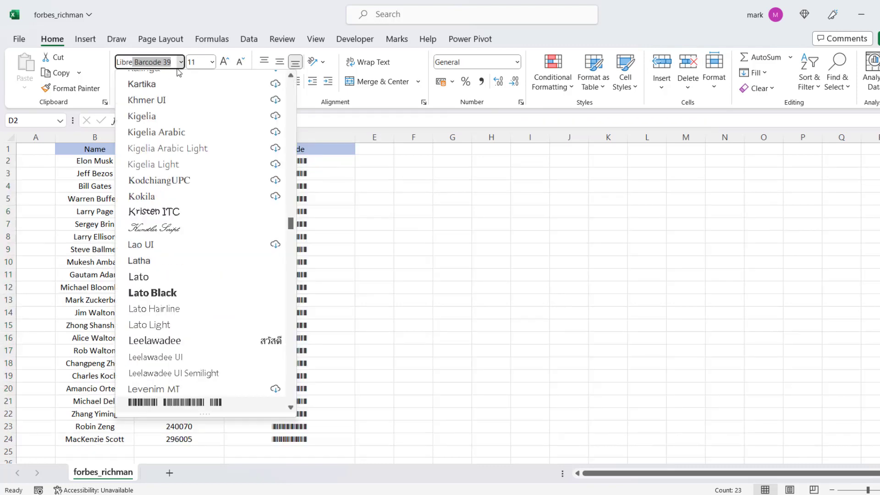
pyautogui.click(226, 403)
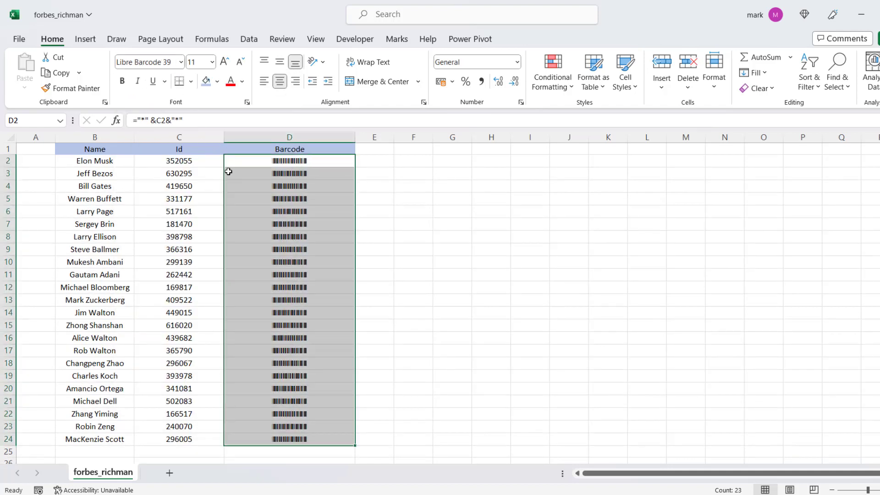
pyautogui.click(365, 183)
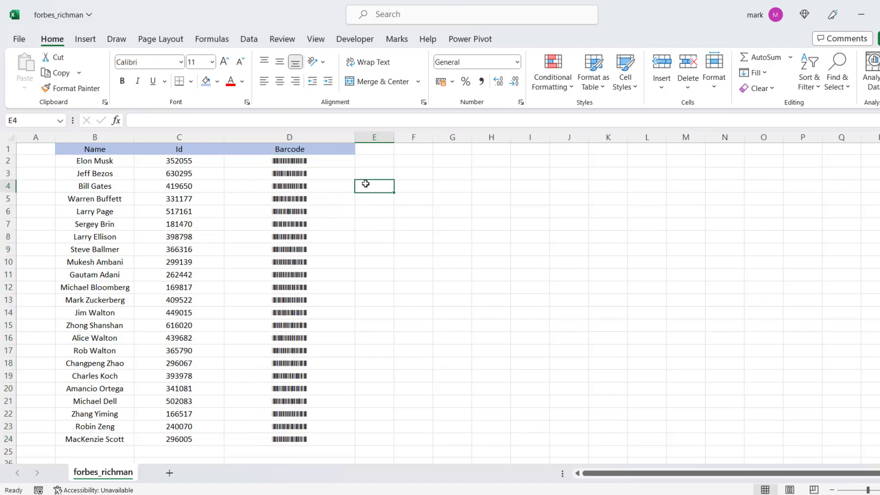
# Examine the generated barcodes up close beside their Id values.
pyautogui.scroll(5, 269, 188)
pyautogui.scroll(4, 434, 228)
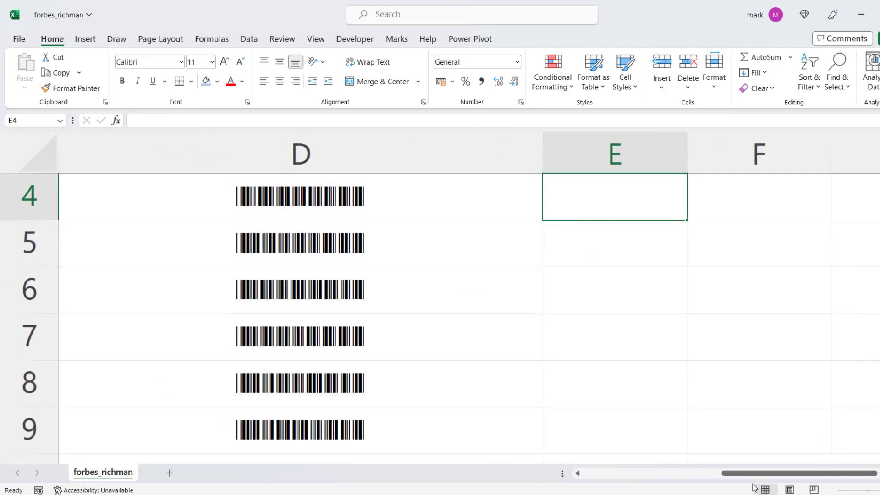
pyautogui.moveTo(755, 474); pyautogui.dragTo(671, 480)
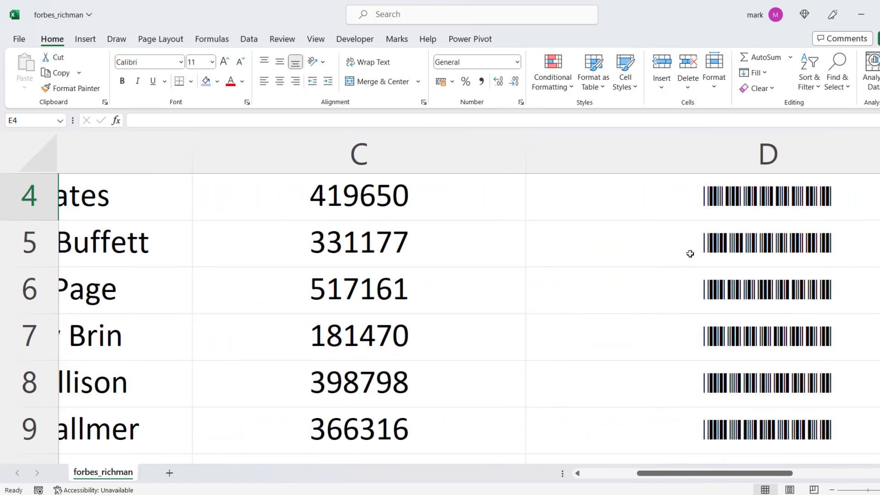
pyautogui.scroll(1, 734, 240)
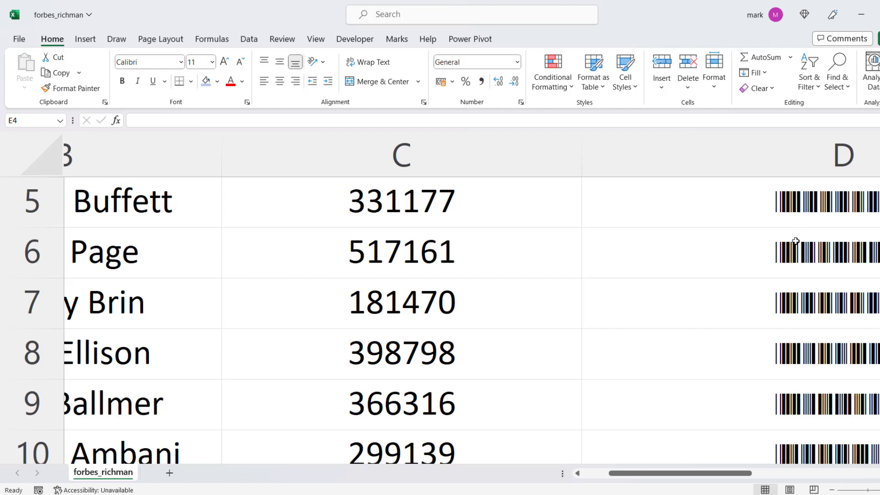
pyautogui.scroll(-6, 774, 233)
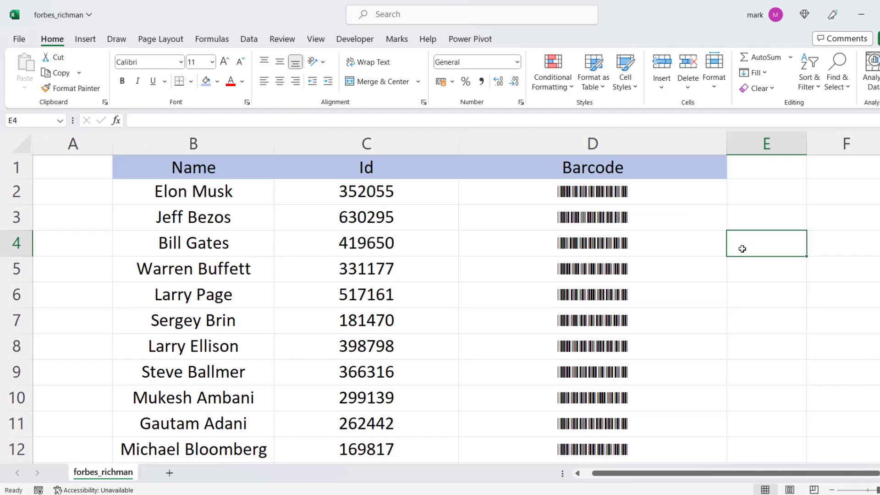
pyautogui.scroll(-3, 740, 249)
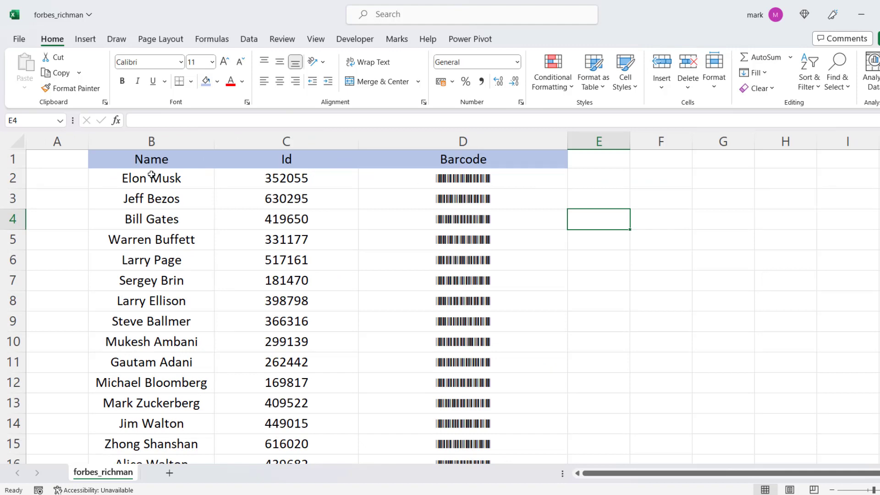
# Preview printing only the first record, B2:D2, using the Print Selection setting, and return to the sheet.
pyautogui.moveTo(153, 177); pyautogui.dragTo(452, 182)
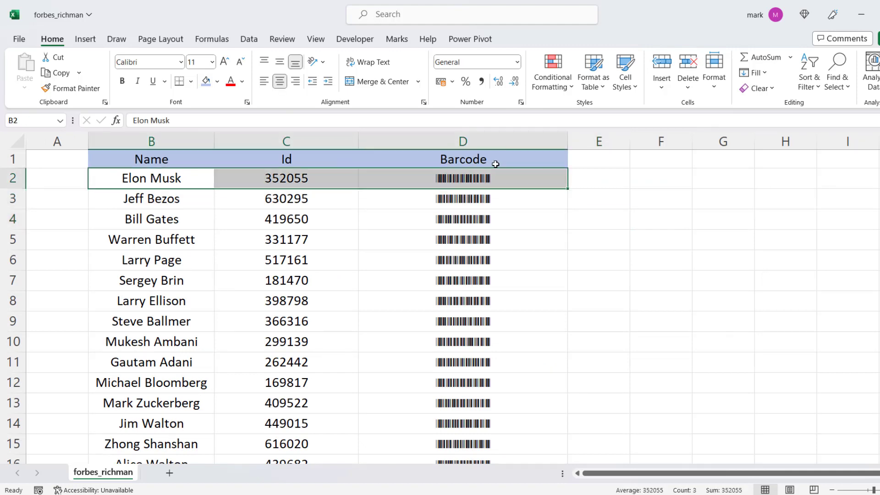
pyautogui.hotkey('ctrl', 'p')
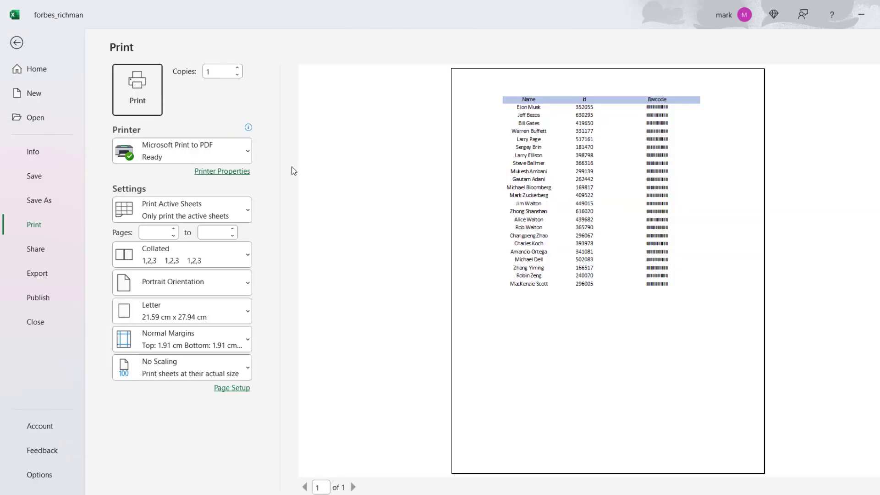
pyautogui.click(220, 155)
pyautogui.click(221, 155)
pyautogui.click(235, 212)
pyautogui.click(214, 306)
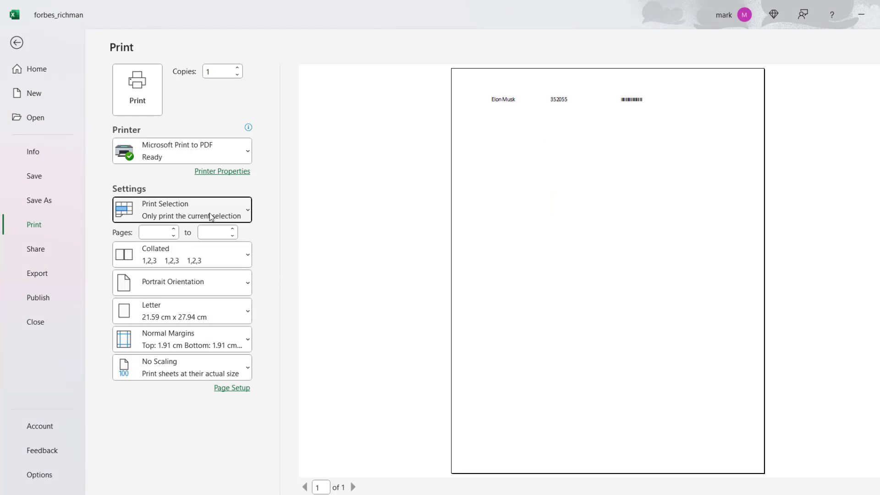
pyautogui.click(17, 42)
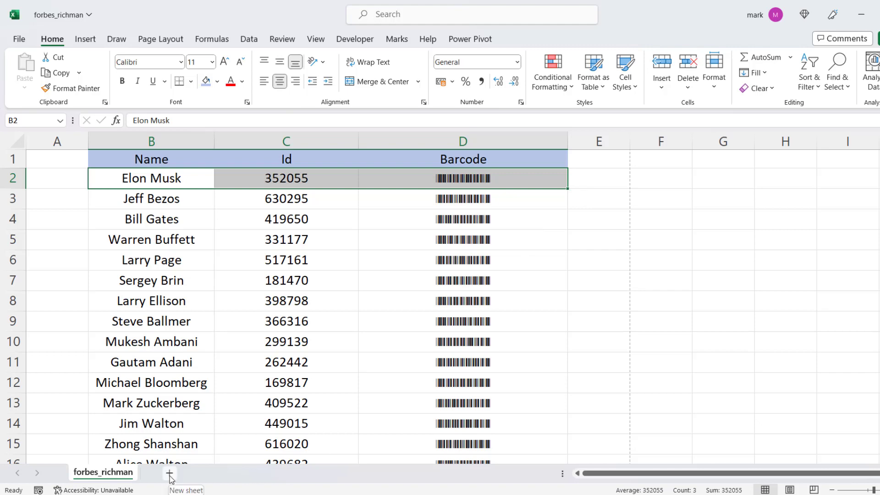
# Add a new worksheet and set the data validation of its cell B3 to allow a List.
pyautogui.keyDown('ctrl'); pyautogui.scroll(-3, 394, 352); pyautogui.keyUp('ctrl')
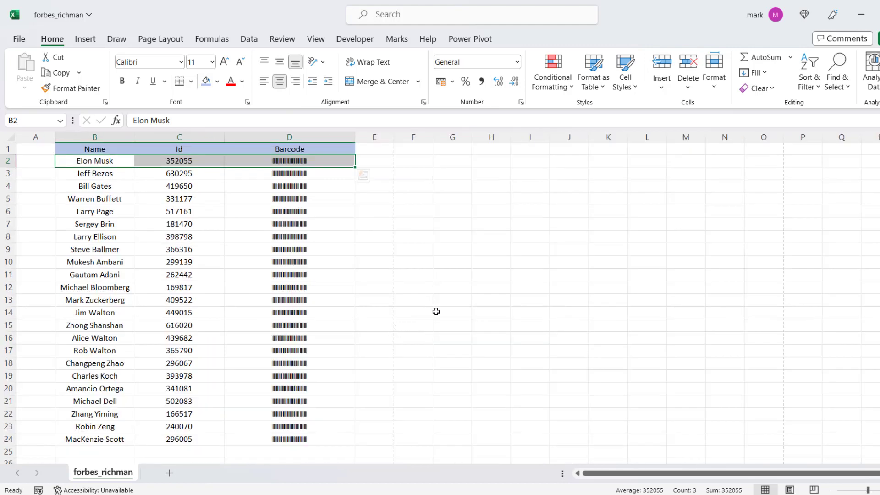
pyautogui.click(169, 473)
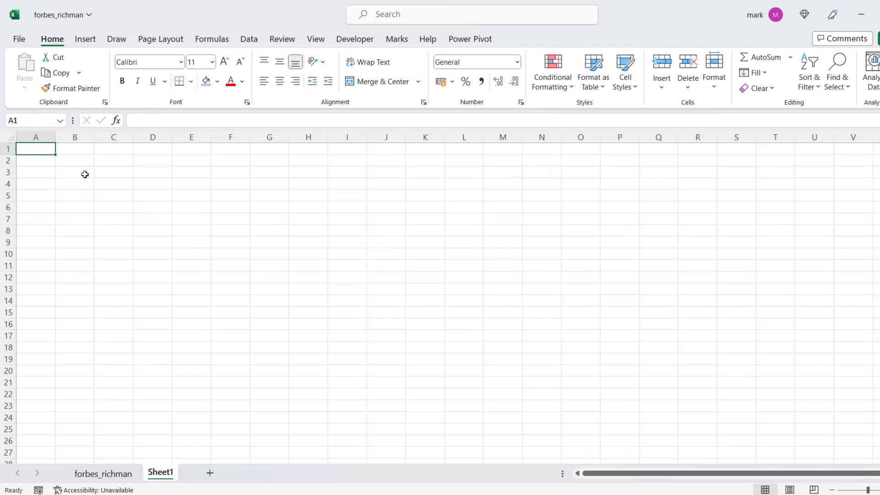
pyautogui.click(85, 175)
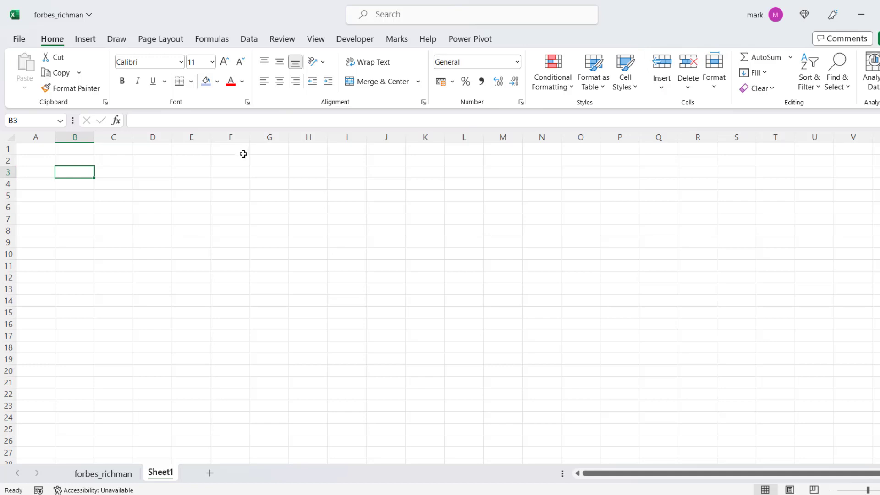
pyautogui.click(249, 39)
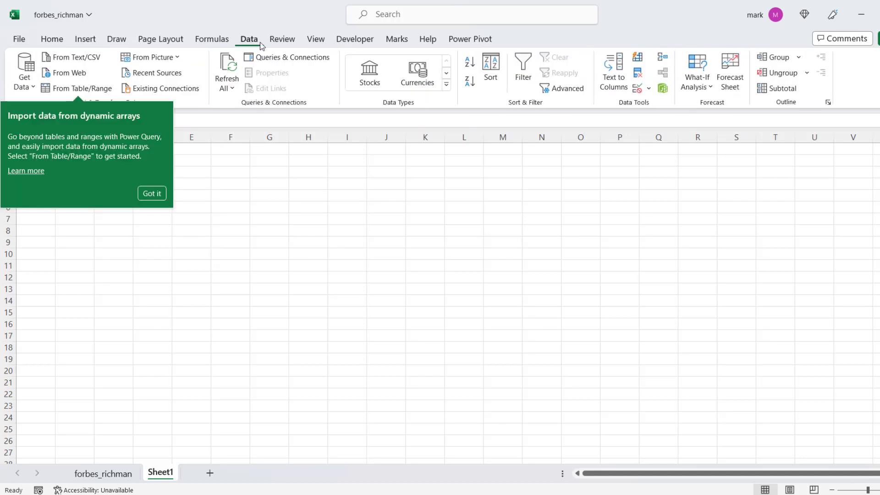
pyautogui.click(648, 88)
pyautogui.click(664, 108)
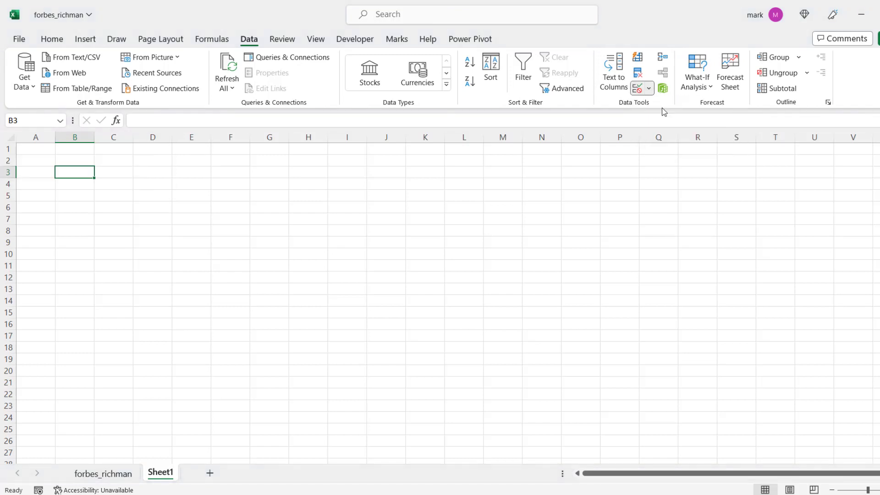
pyautogui.click(124, 267)
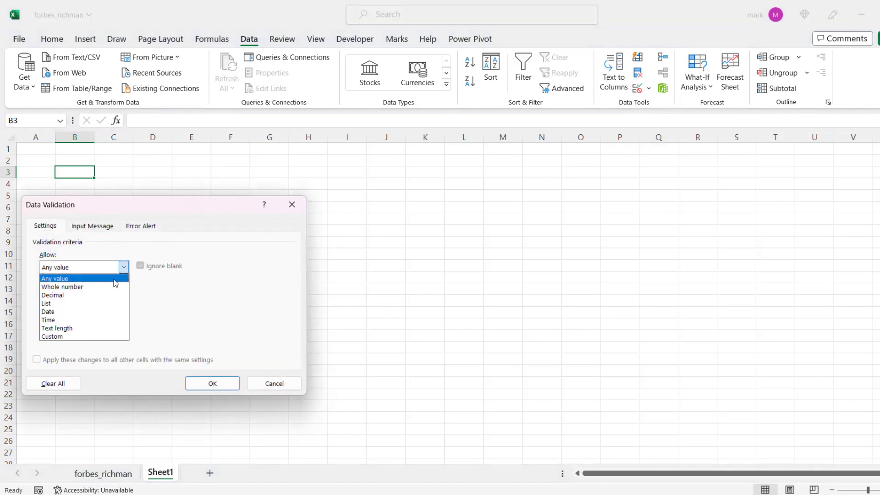
pyautogui.click(71, 302)
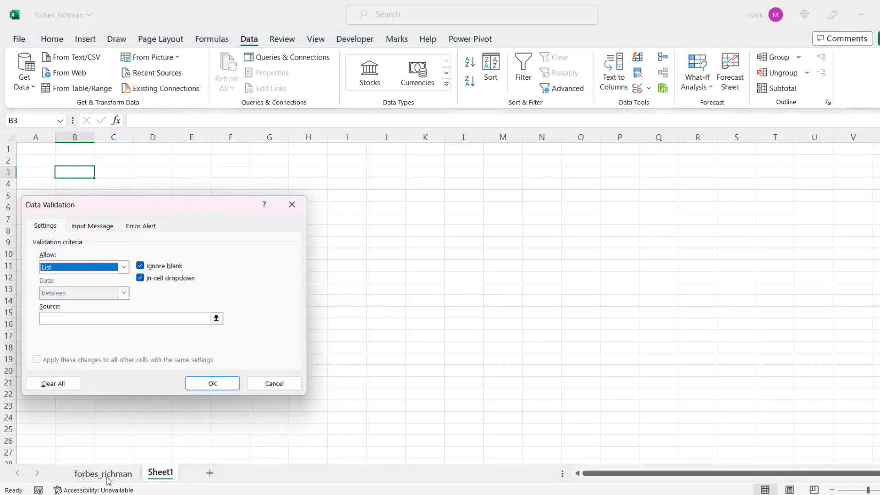
# Use the names in forbes_richman!$B$2:$B$24 as the list source and apply the validation.
pyautogui.click(216, 318)
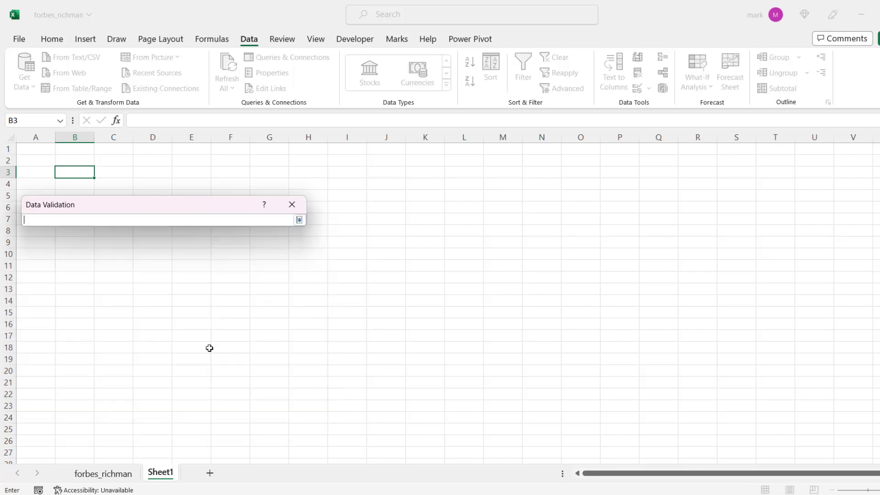
pyautogui.click(128, 477)
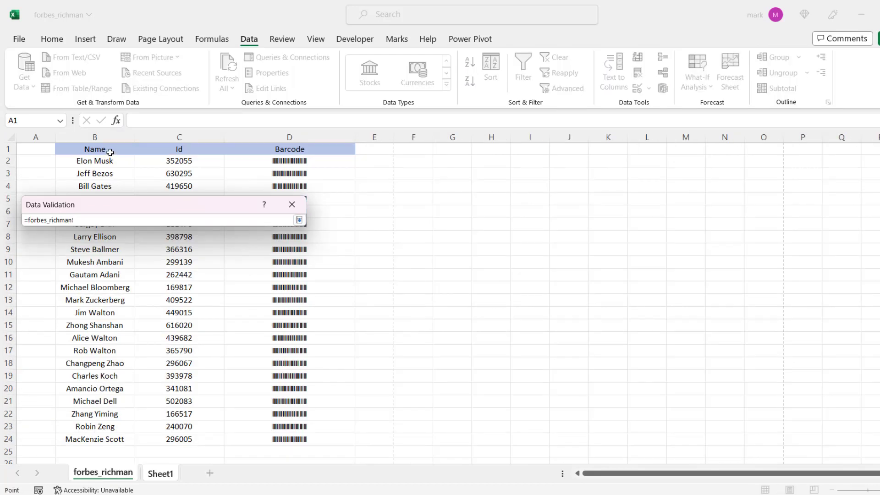
pyautogui.moveTo(110, 160); pyautogui.dragTo(110, 444)
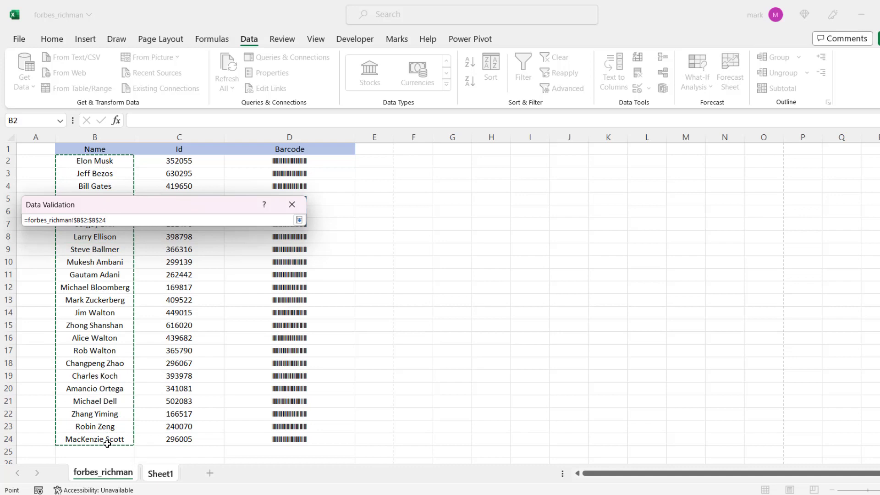
pyautogui.press('Return')
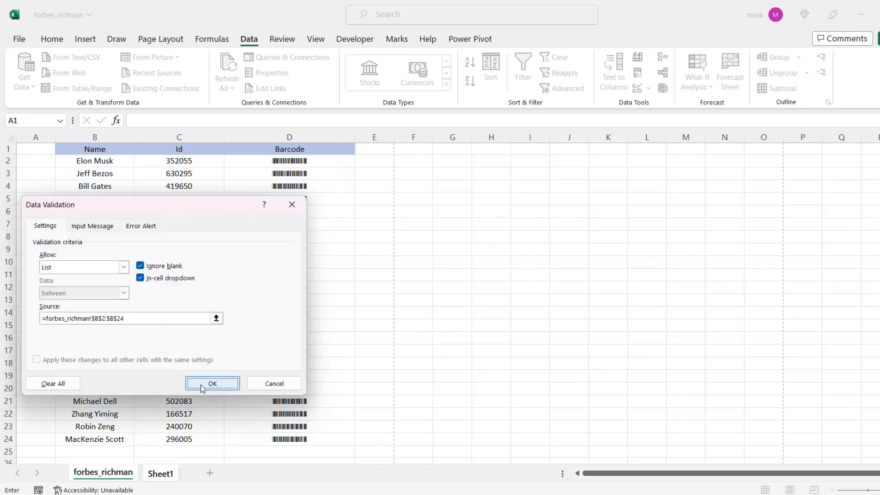
pyautogui.click(200, 386)
# Enter the label Name in cell B2, above the dropdown cell.
pyautogui.click(91, 158)
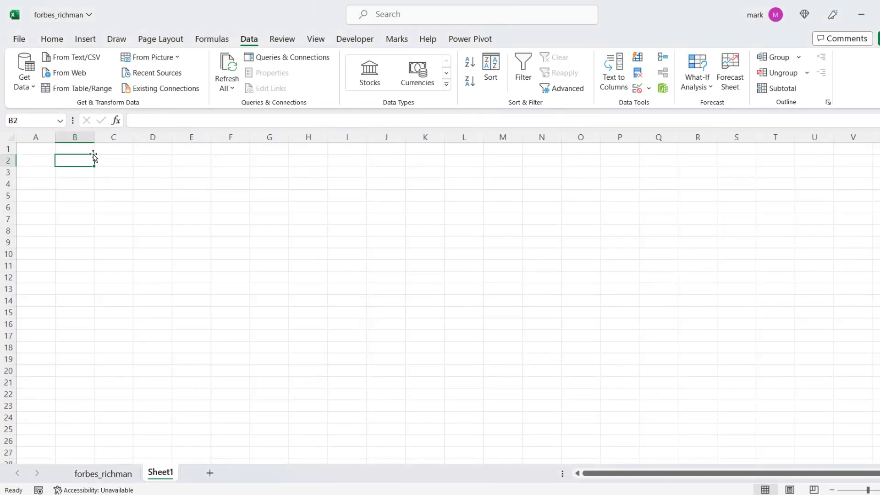
pyautogui.write('Name')
pyautogui.press('Return')
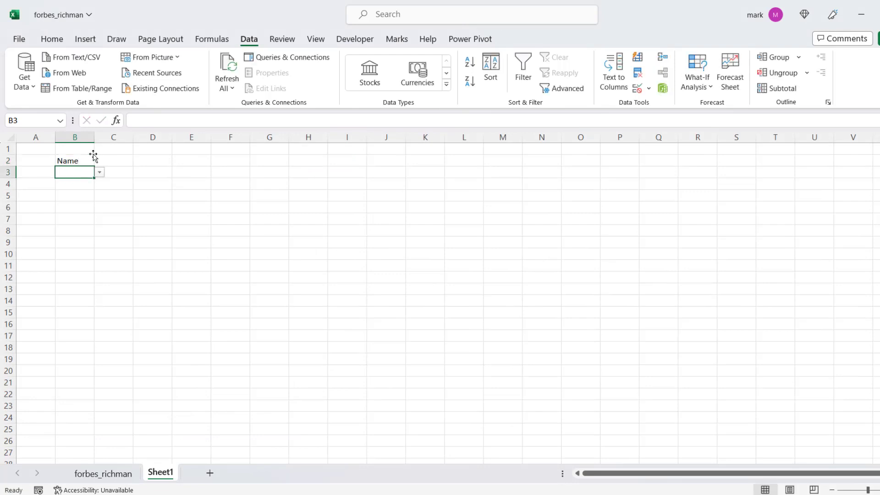
# Enter the formula =VLOOKUP(forbes_richman!B:C, 2, FALSE) in cell B4, below the name dropdown.
pyautogui.press('Down')
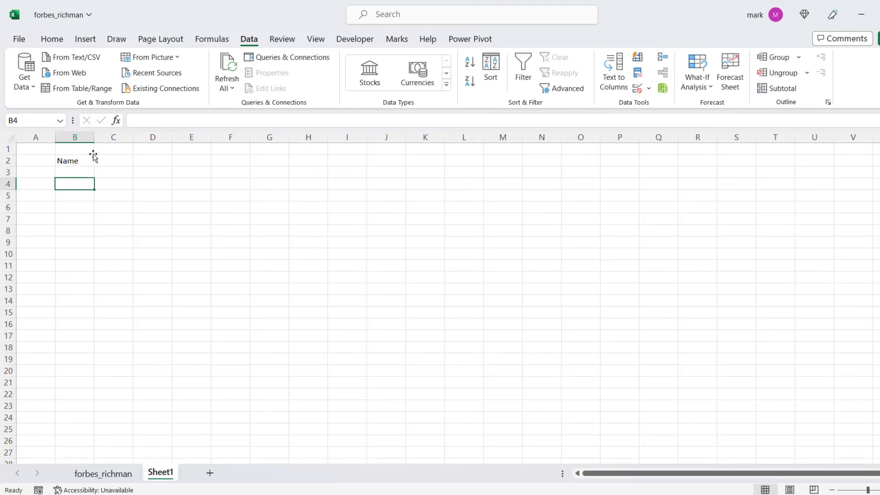
pyautogui.write('=vloo')
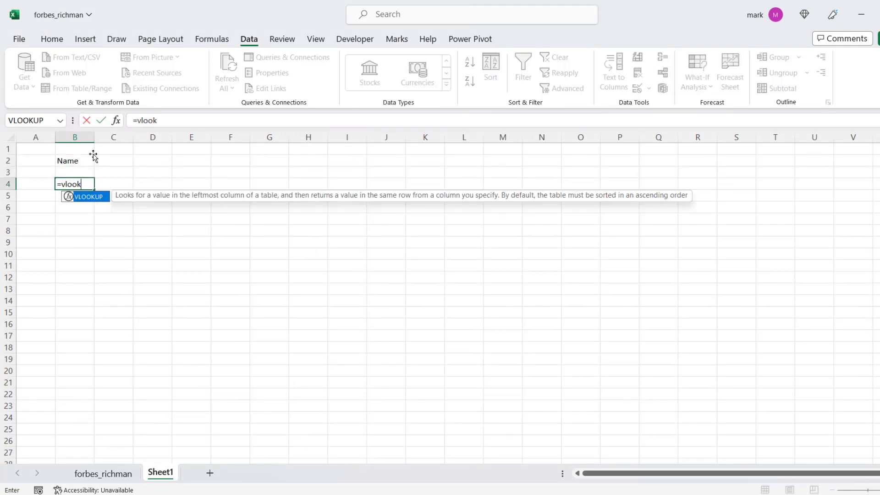
pyautogui.write('k')
pyautogui.press('Tab')
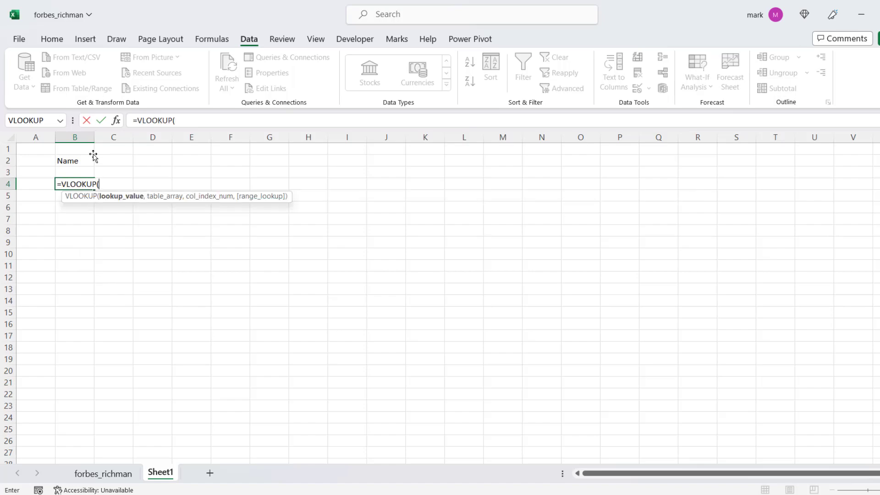
pyautogui.click(76, 173)
pyautogui.click(99, 473)
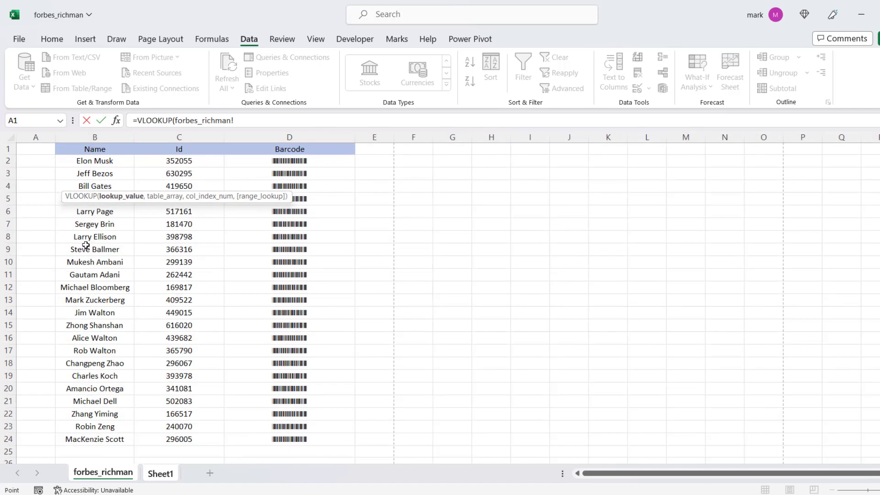
pyautogui.moveTo(94, 138); pyautogui.dragTo(164, 136)
pyautogui.write(', 2')
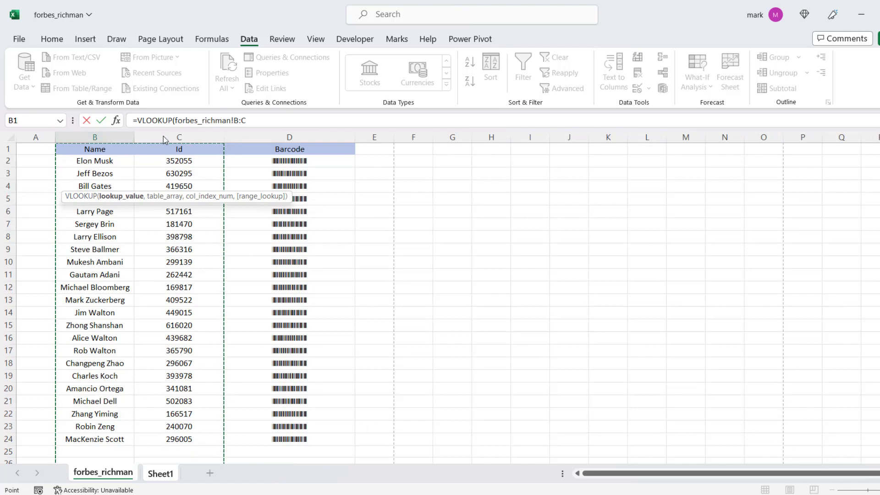
pyautogui.write(', fa')
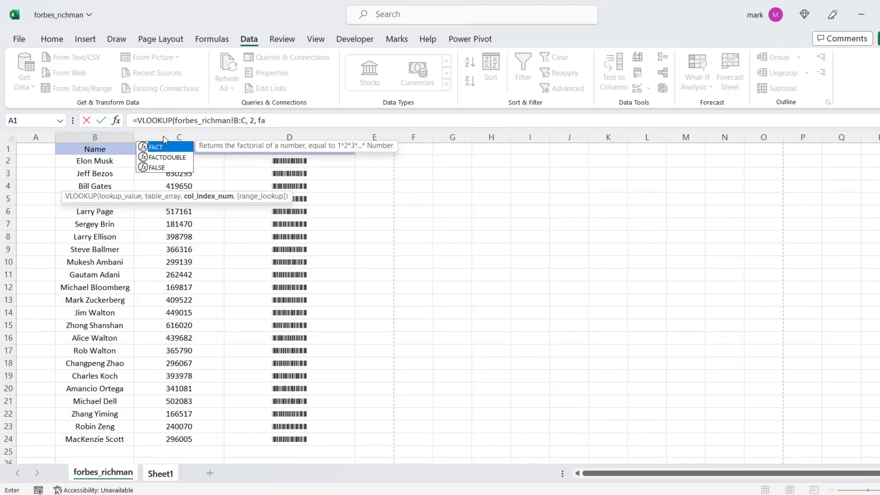
pyautogui.write('lse)')
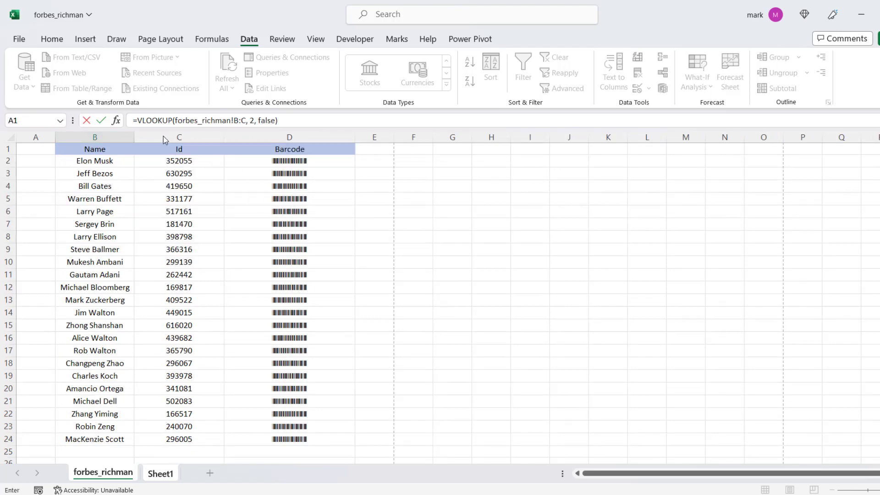
pyautogui.press('Return')
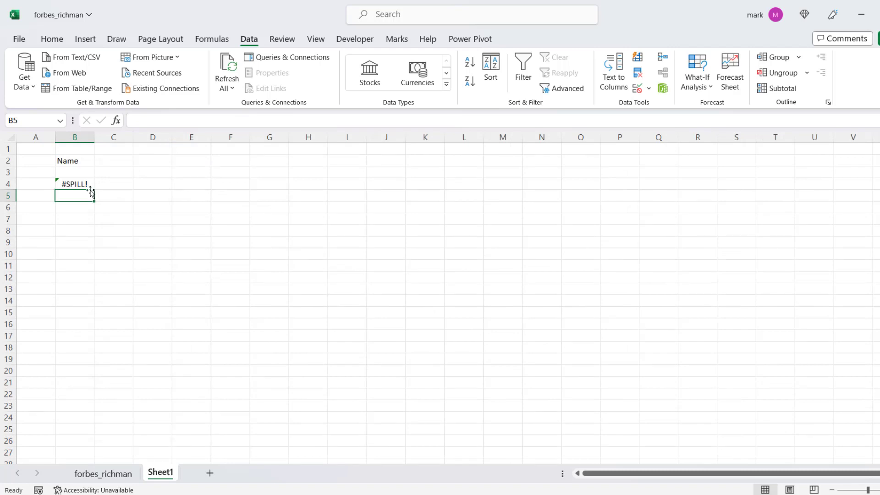
# Widen column B and enter the formula =VLOOKUP(forbes_richman!B:D,3,FALSE) in cell B5.
pyautogui.moveTo(94, 138); pyautogui.dragTo(170, 137)
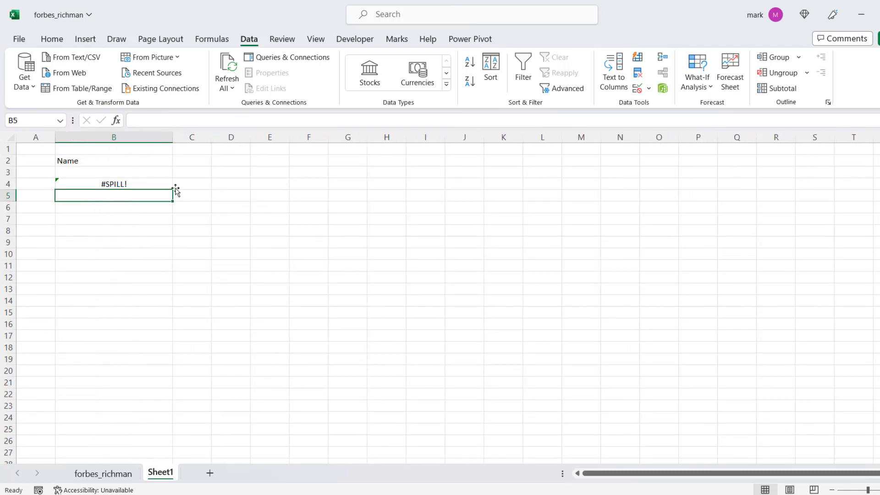
pyautogui.write('=vloo')
pyautogui.press('Tab')
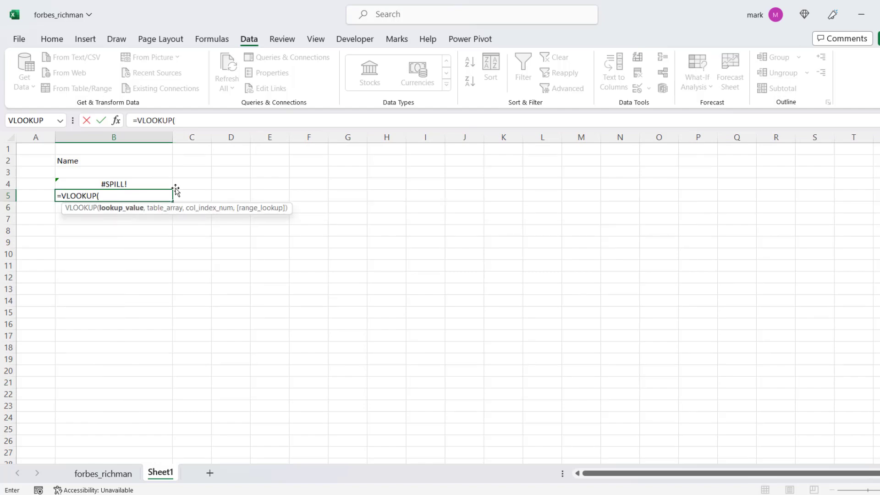
pyautogui.click(131, 172)
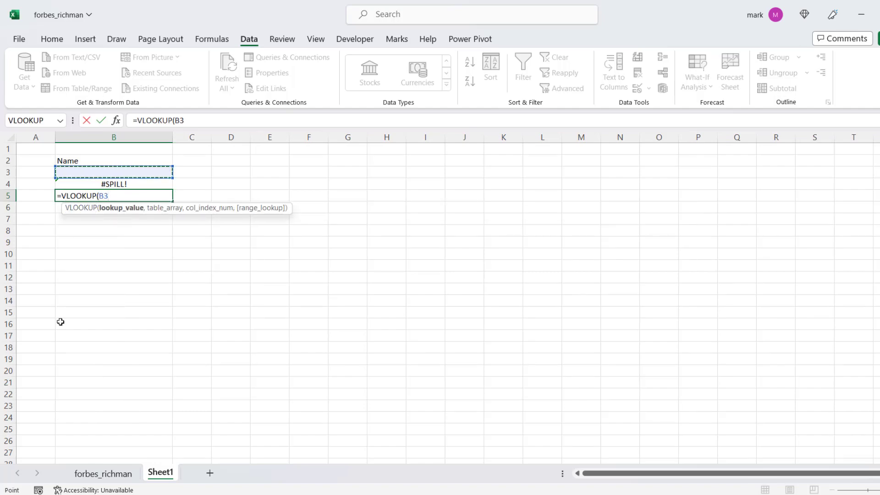
pyautogui.click(104, 474)
pyautogui.moveTo(85, 137); pyautogui.dragTo(273, 135)
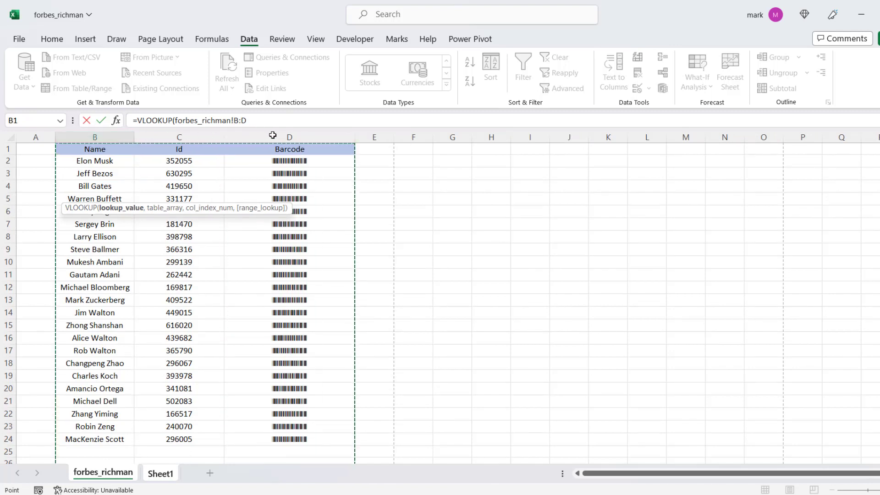
pyautogui.write(',3,')
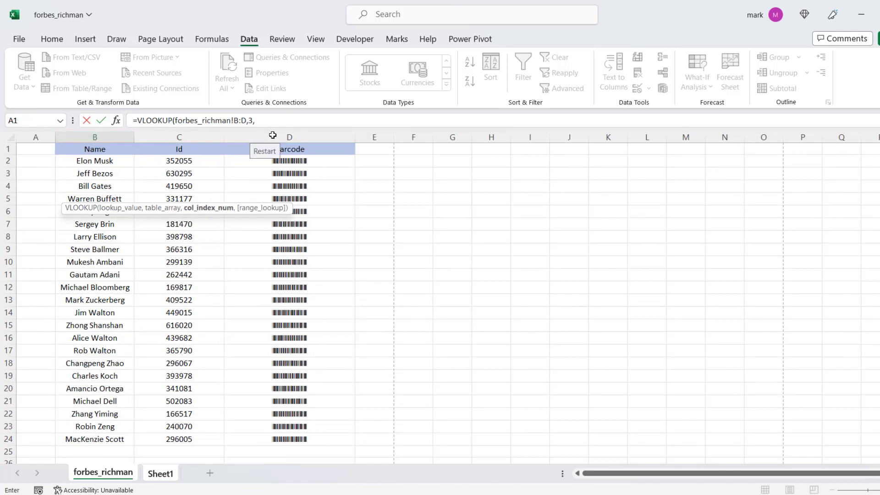
pyautogui.write('false')
pyautogui.press('Return')
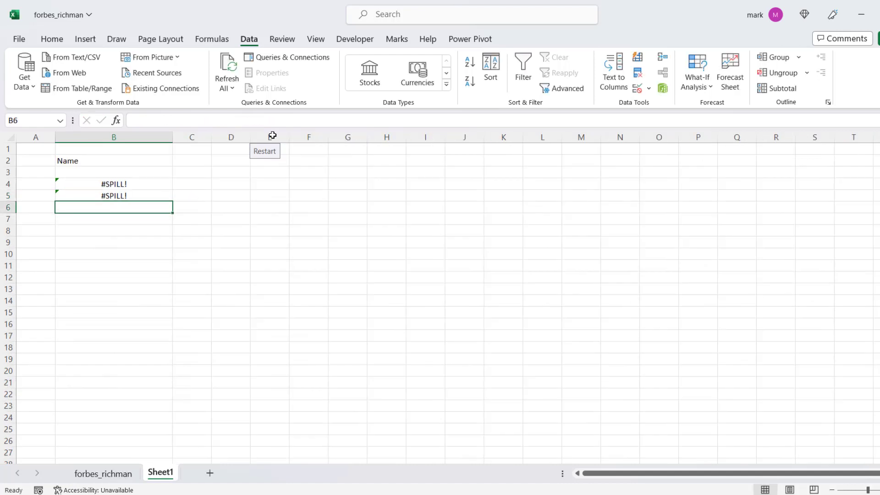
# Choose Elon Musk from the name dropdown in cell B3.
pyautogui.click(114, 174)
pyautogui.click(178, 173)
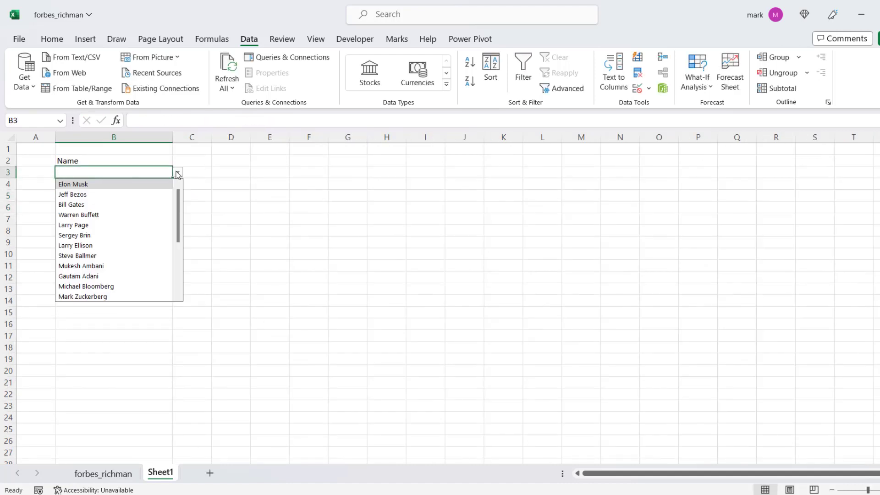
pyautogui.click(150, 185)
pyautogui.click(179, 200)
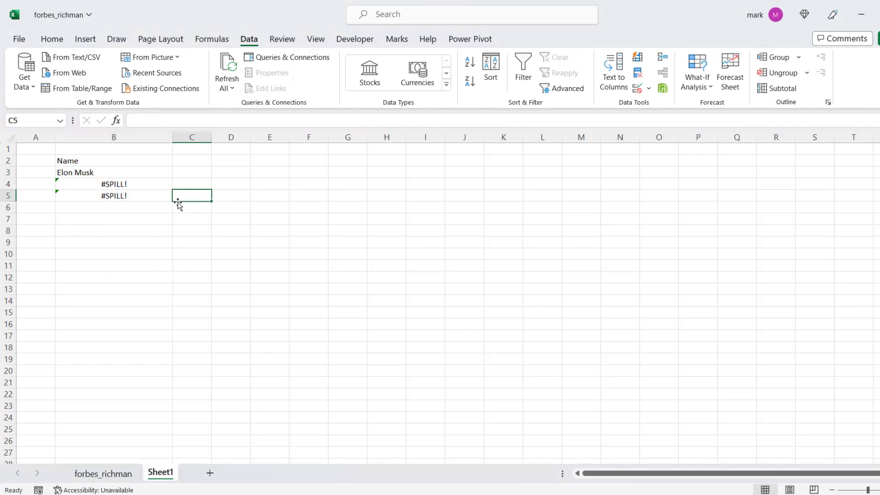
pyautogui.click(7, 196)
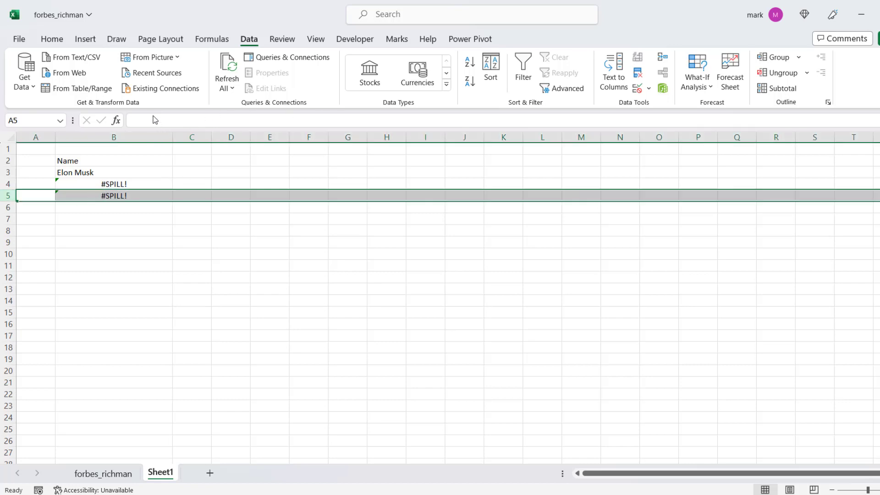
pyautogui.click(623, 67)
# Insert B3 as the lookup value in cell B4's VLOOKUP formula, before the forbes_richman!B:C range.
pyautogui.click(128, 183)
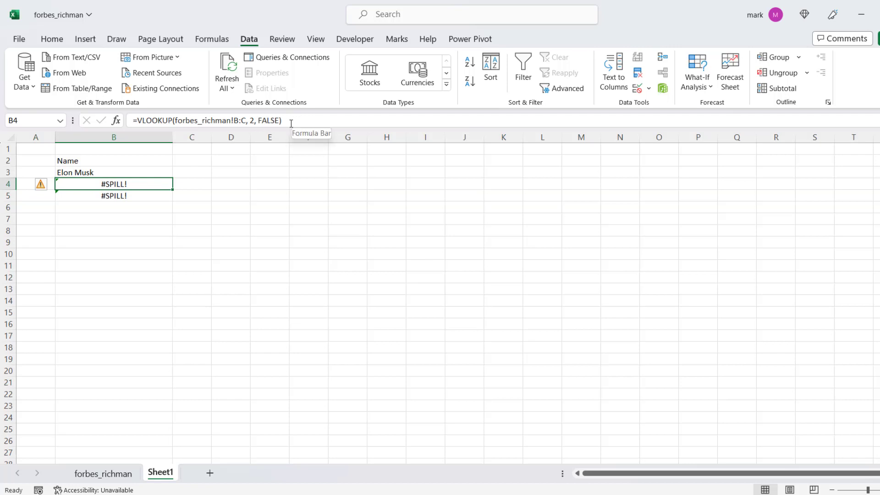
pyautogui.click(176, 121)
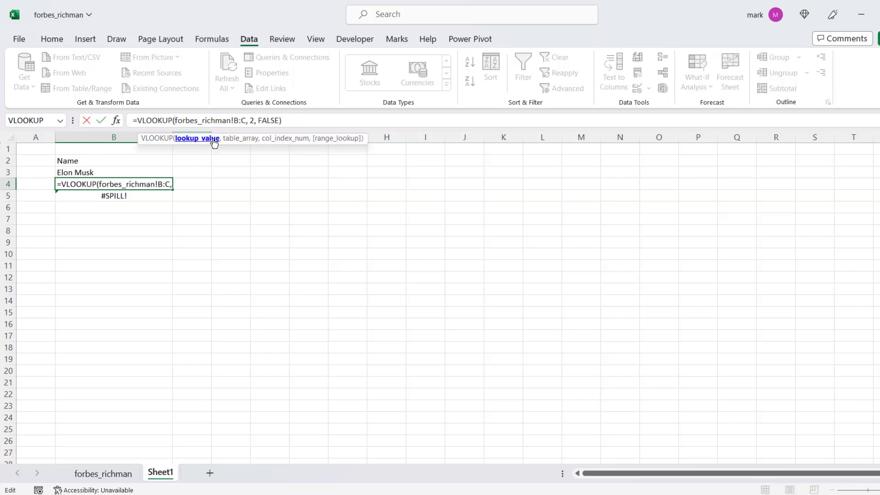
pyautogui.click(122, 173)
pyautogui.write(',')
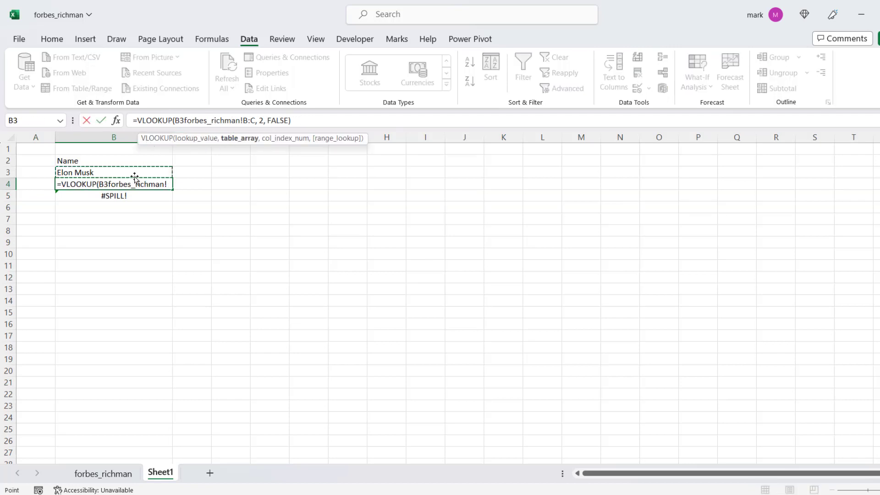
pyautogui.press('Return')
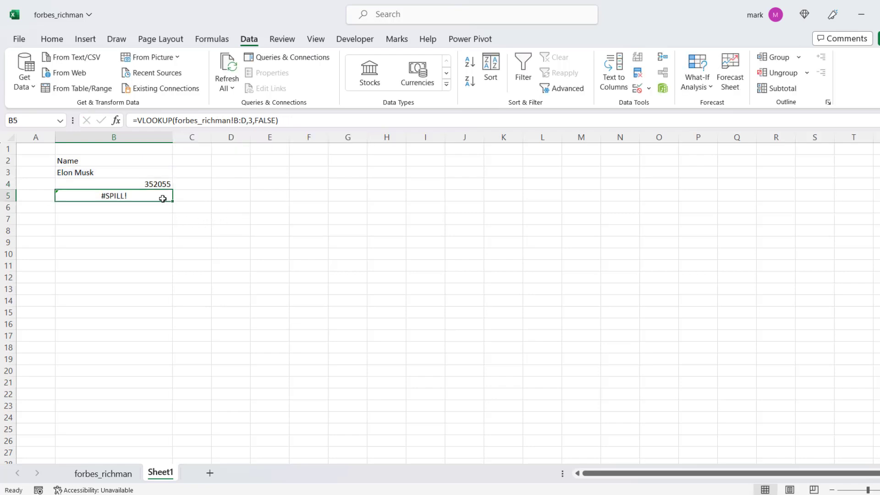
# Insert B3 as the lookup value in cell B5's formula, making it =VLOOKUP(B3,forbes_richman!B:D,3,FALSE).
pyautogui.click(175, 121)
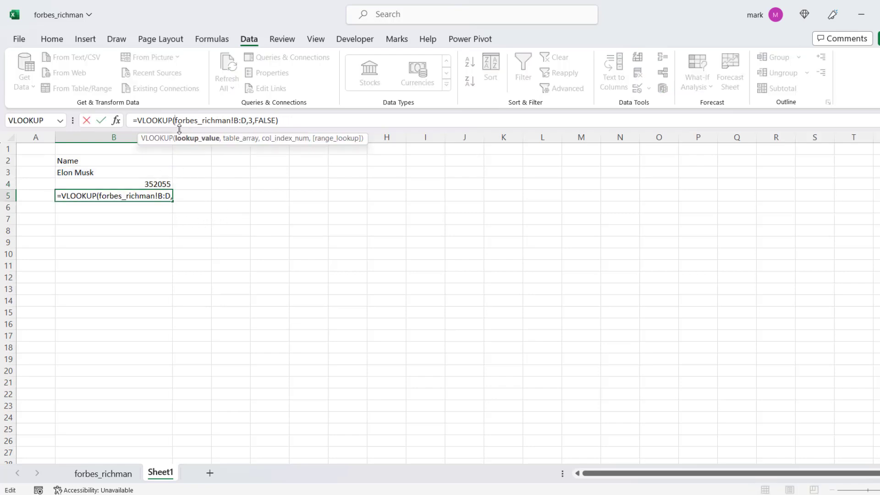
pyautogui.click(127, 176)
pyautogui.write(',')
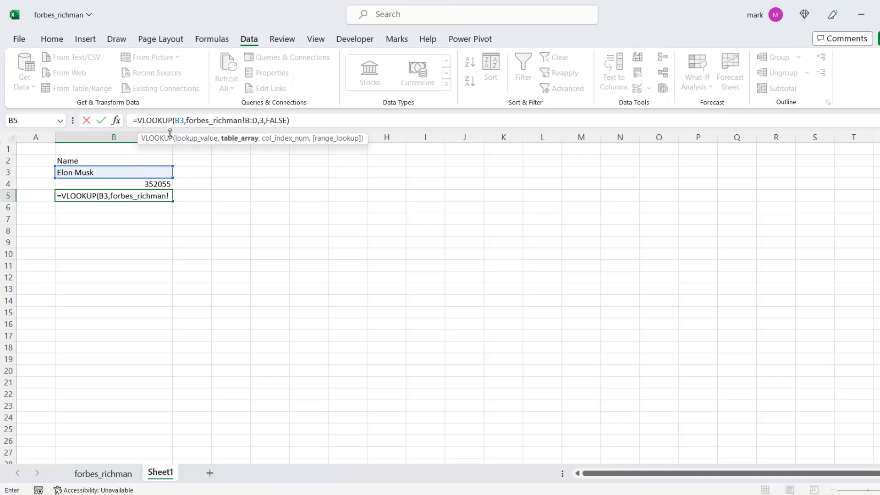
pyautogui.press('Return')
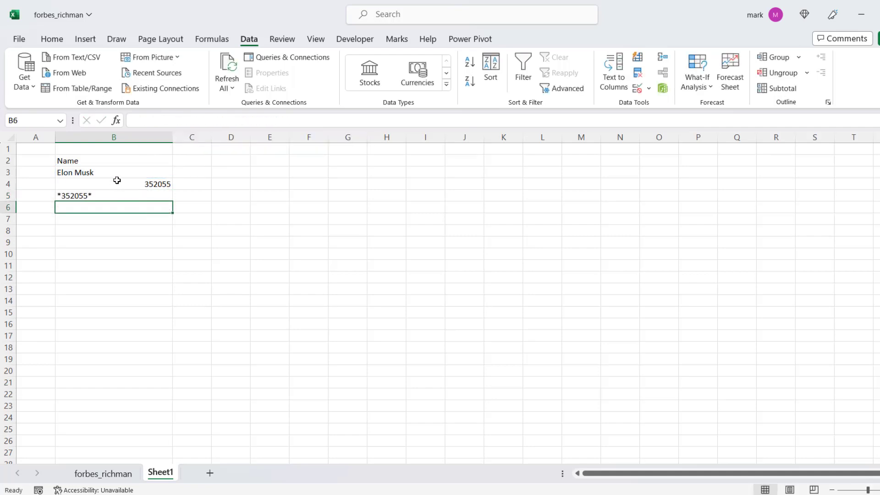
# Format the lookup result in cell B5 with the Libre Barcode 39 font.
pyautogui.click(114, 194)
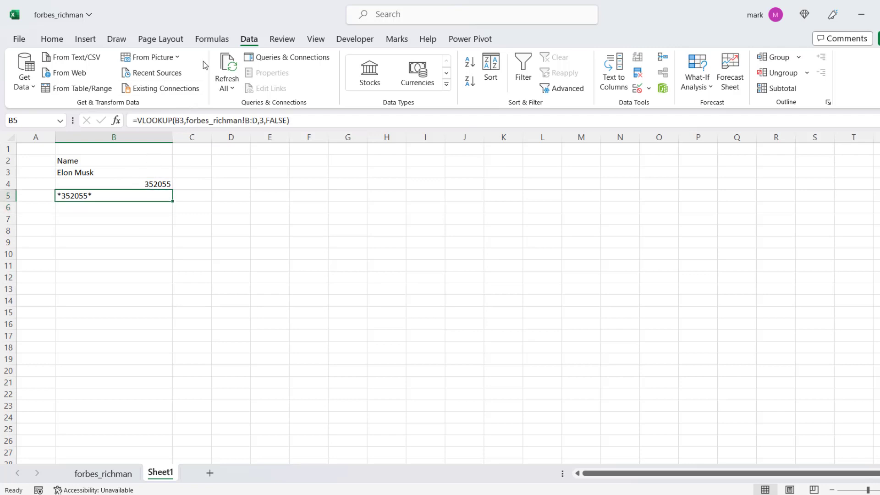
pyautogui.click(57, 42)
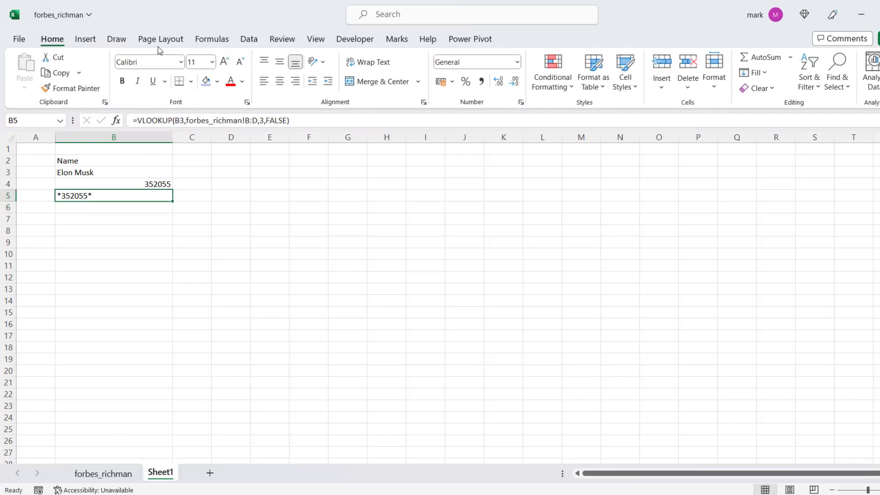
pyautogui.click(181, 62)
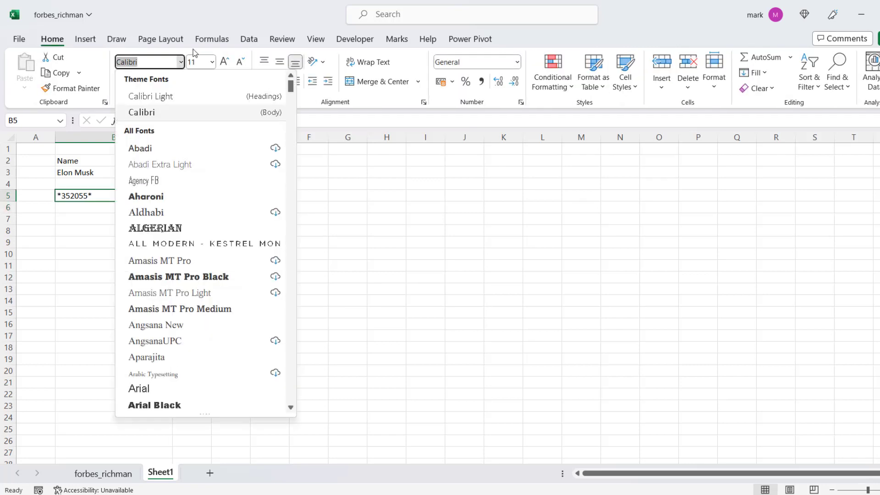
pyautogui.write('Libre Barcode 39')
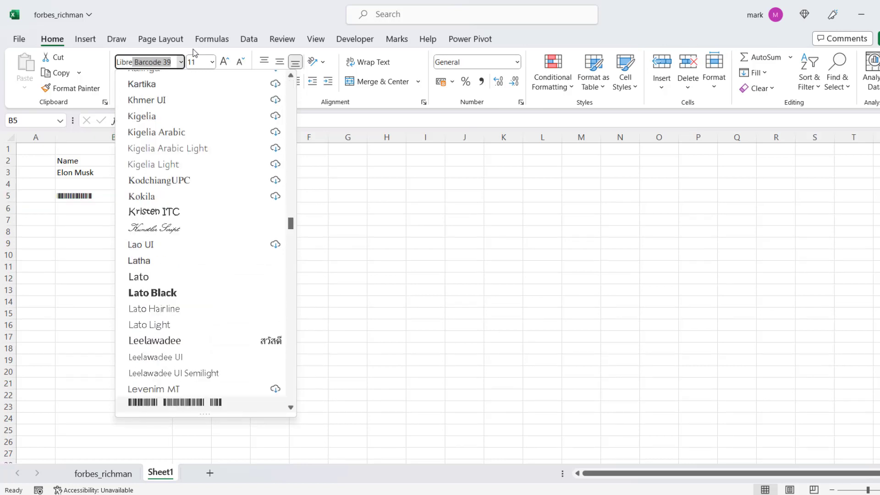
pyautogui.click(200, 404)
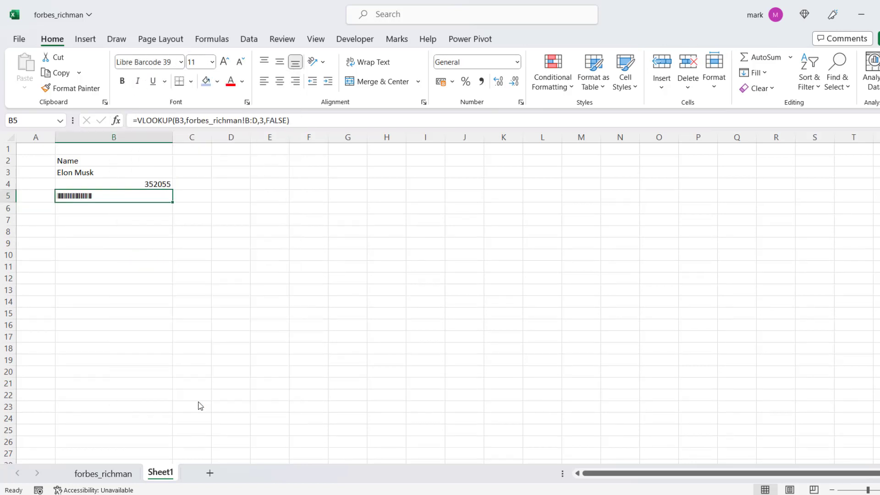
# Centre the contents of B2:B5 horizontally and vertically, and open the print preview.
pyautogui.click(102, 171)
pyautogui.moveTo(105, 161); pyautogui.dragTo(108, 195)
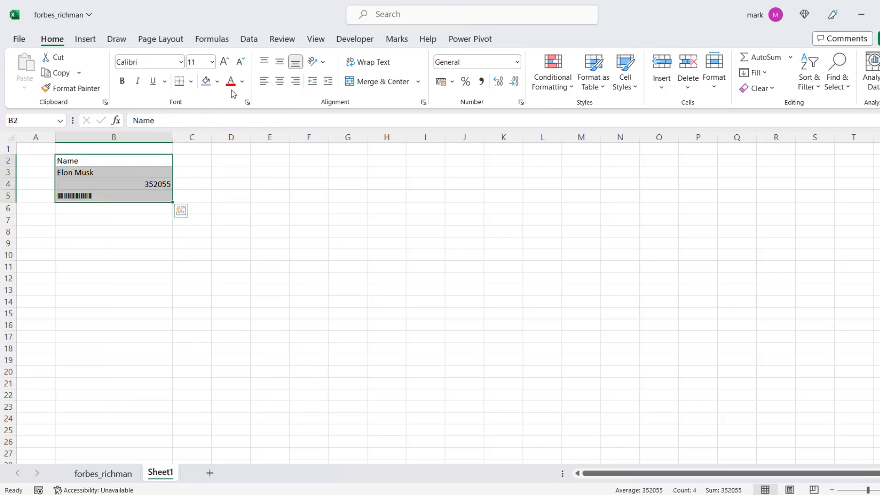
pyautogui.click(279, 81)
pyautogui.click(280, 62)
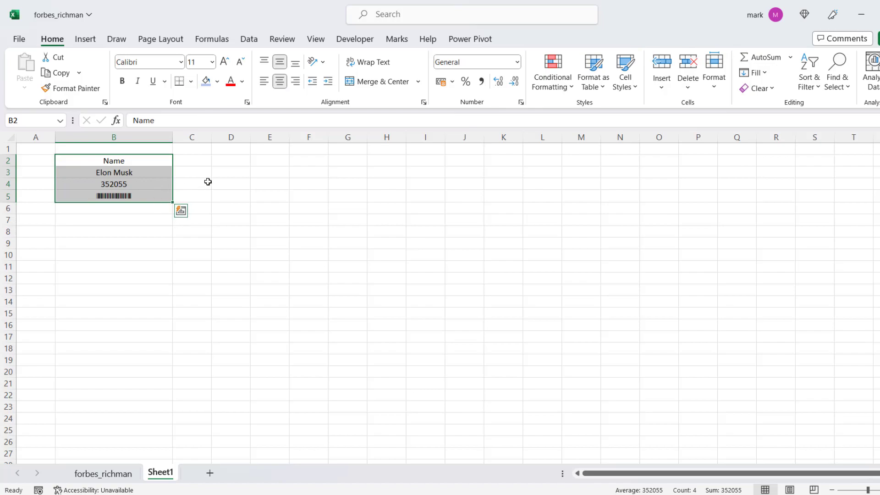
pyautogui.hotkey('ctrl', 'p')
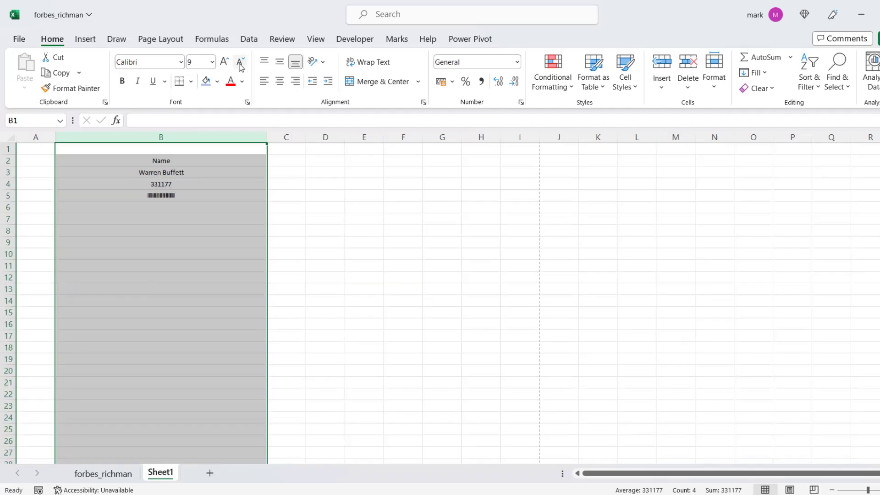
# Increase the font size of the whole of column B to 48.
pyautogui.click(227, 65)
pyautogui.click(226, 65)
pyautogui.click(227, 66)
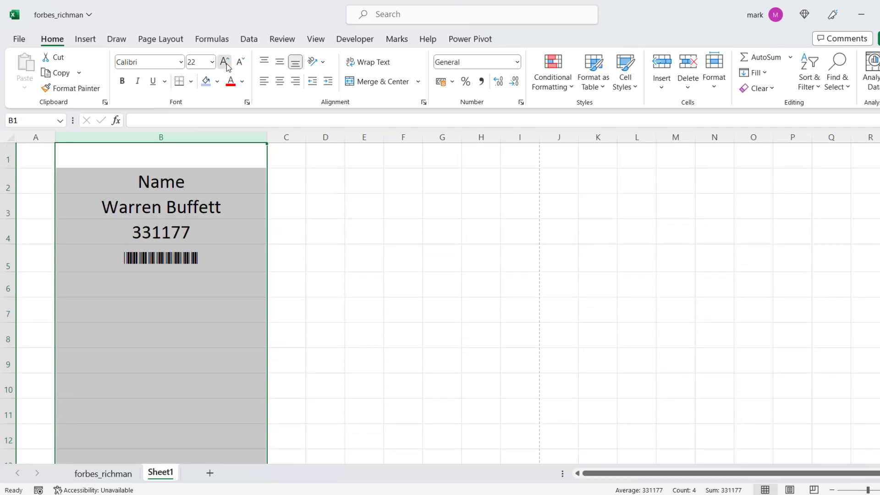
pyautogui.click(227, 66)
pyautogui.click(228, 66)
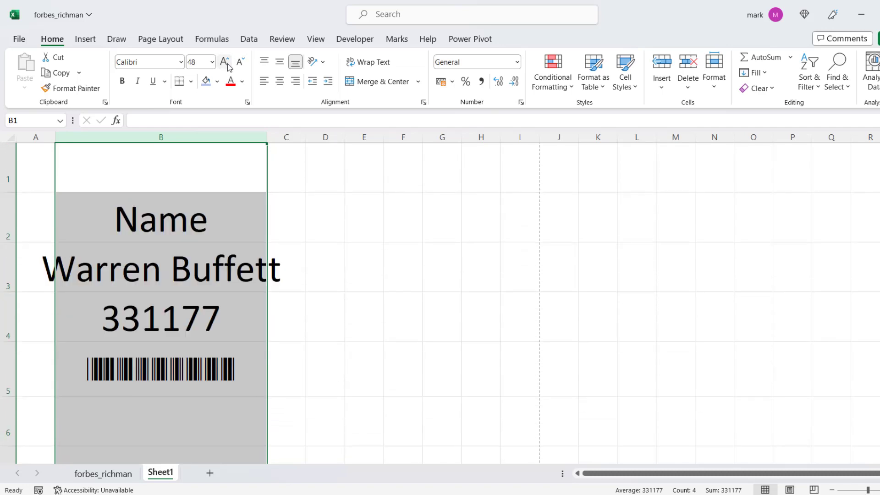
# Open the print preview and set the print scope to Print Active Sheets.
pyautogui.click(341, 338)
pyautogui.hotkey('ctrl', 'p')
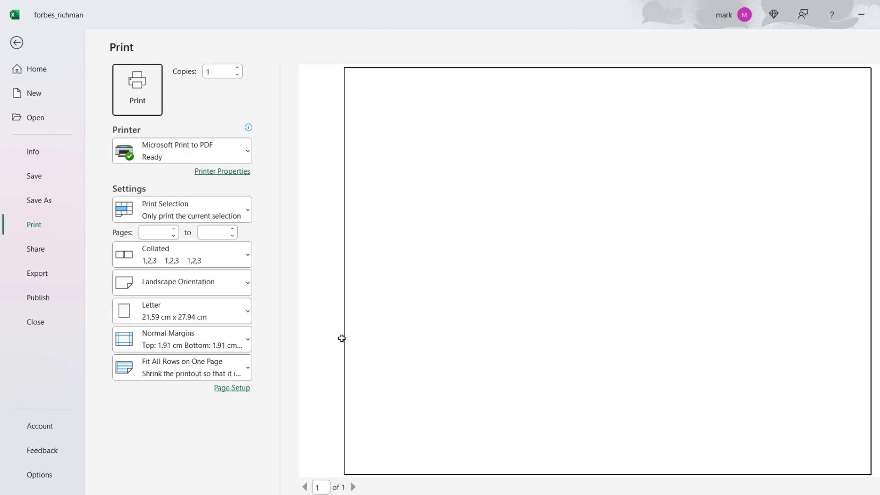
pyautogui.click(210, 208)
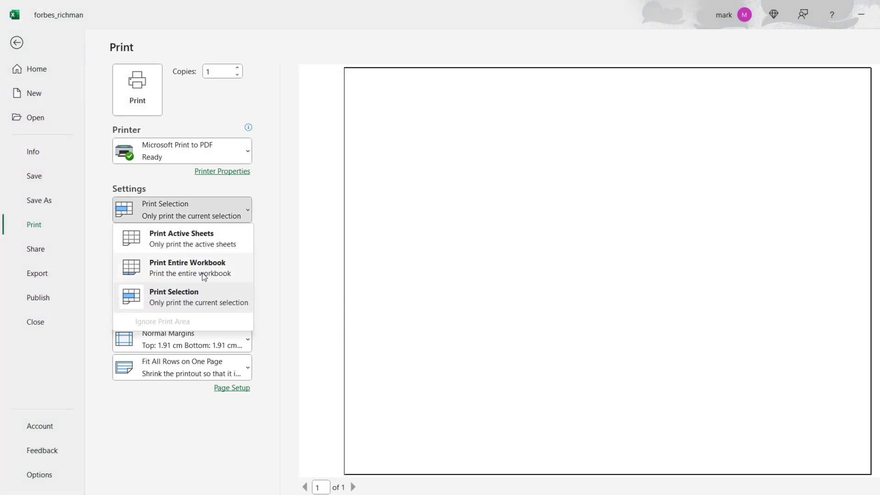
pyautogui.click(203, 244)
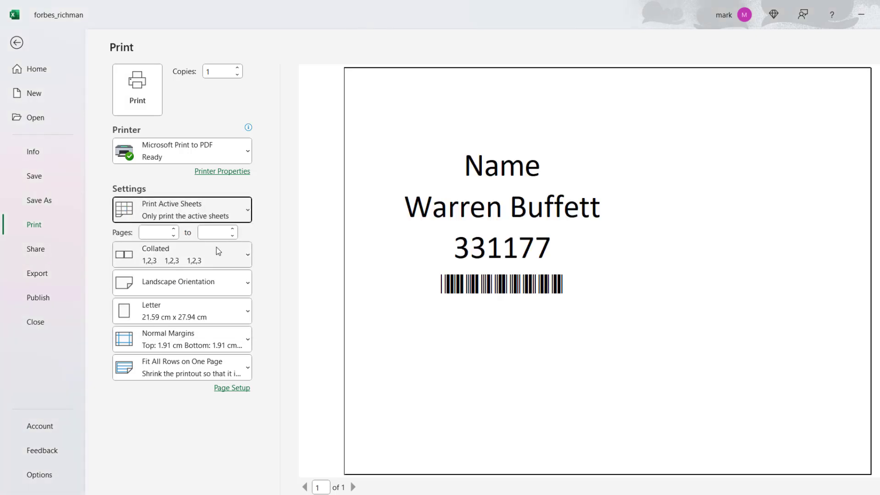
# Keep the scaling at Fit All Rows on One Page, set the page to Portrait Orientation, and return to the sheet.
pyautogui.click(190, 372)
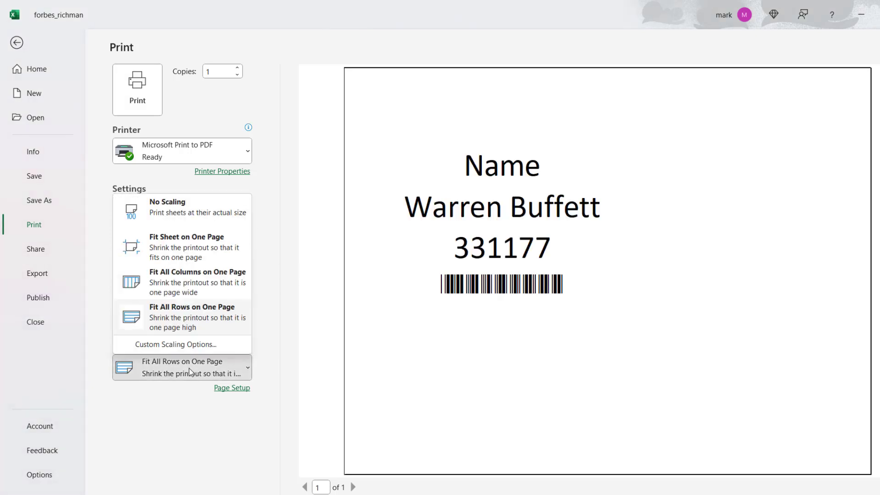
pyautogui.click(193, 368)
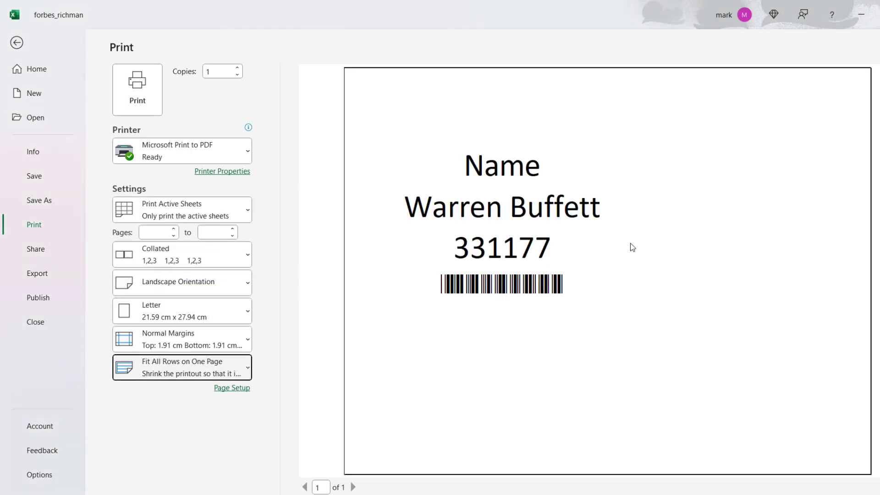
pyautogui.click(185, 281)
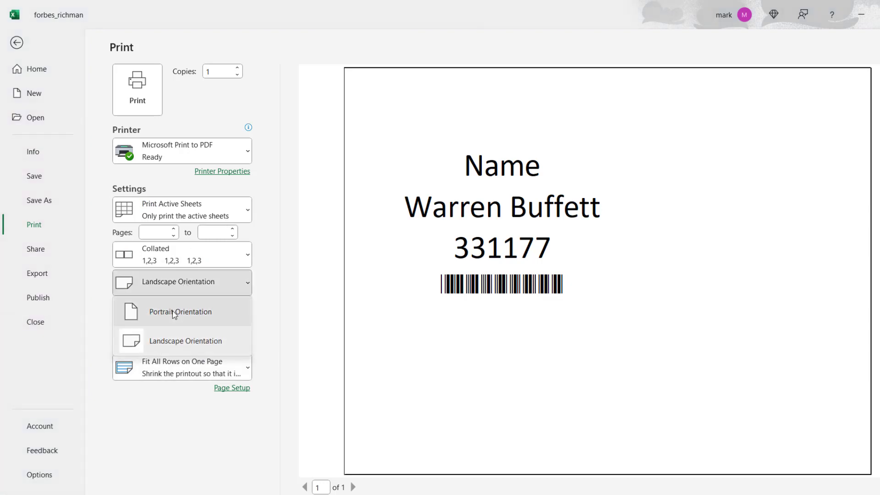
pyautogui.click(155, 311)
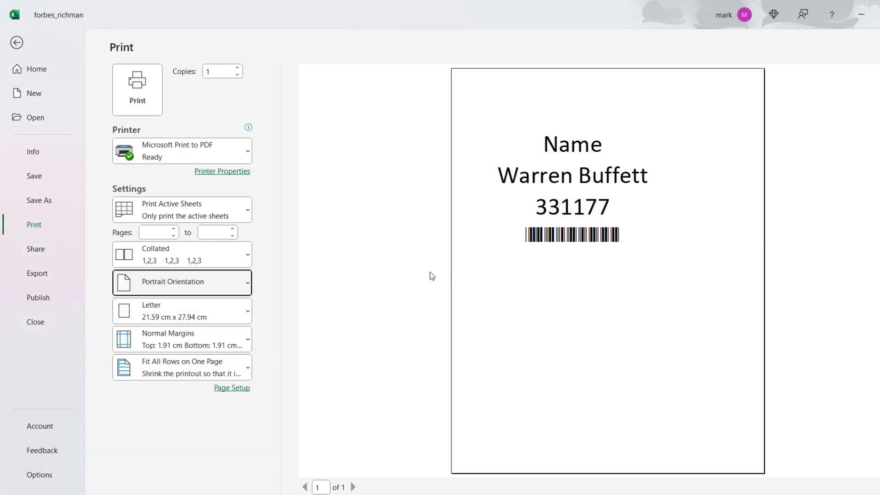
pyautogui.click(17, 43)
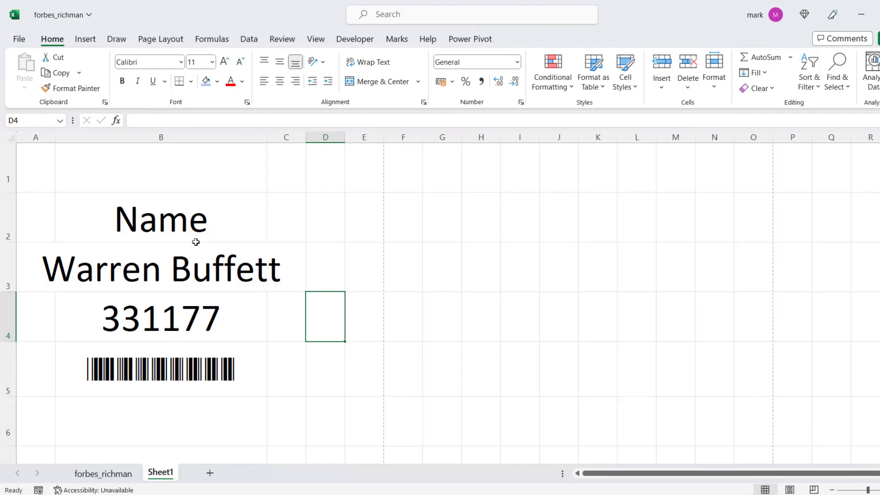
# Increase the font size of the whole of column B to 72 and check the result in the print preview.
pyautogui.click(189, 137)
pyautogui.click(225, 63)
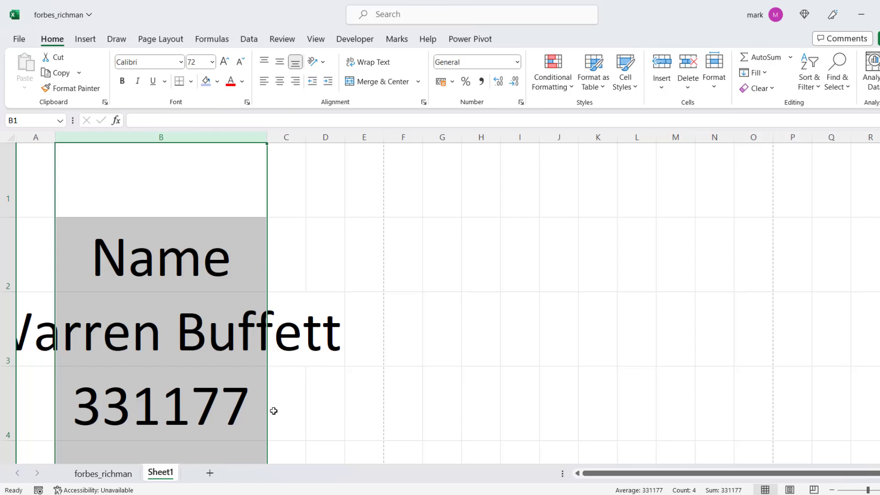
pyautogui.hotkey('ctrl', 'p')
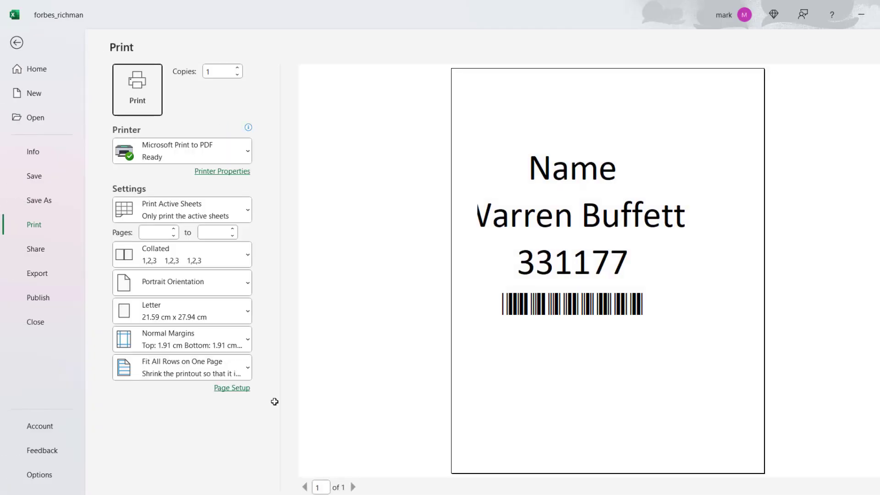
pyautogui.click(16, 42)
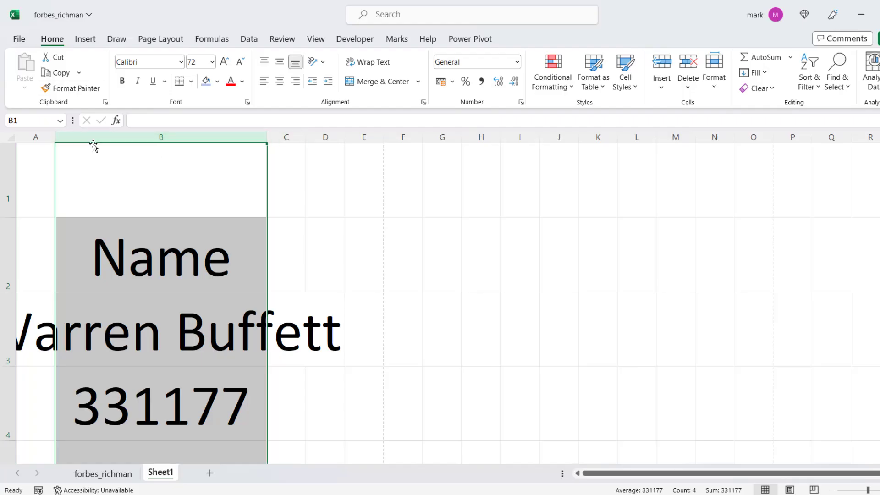
# Widen column A to make room for the name overflowing from cell B3, and select cell B2.
pyautogui.moveTo(55, 136); pyautogui.dragTo(101, 137)
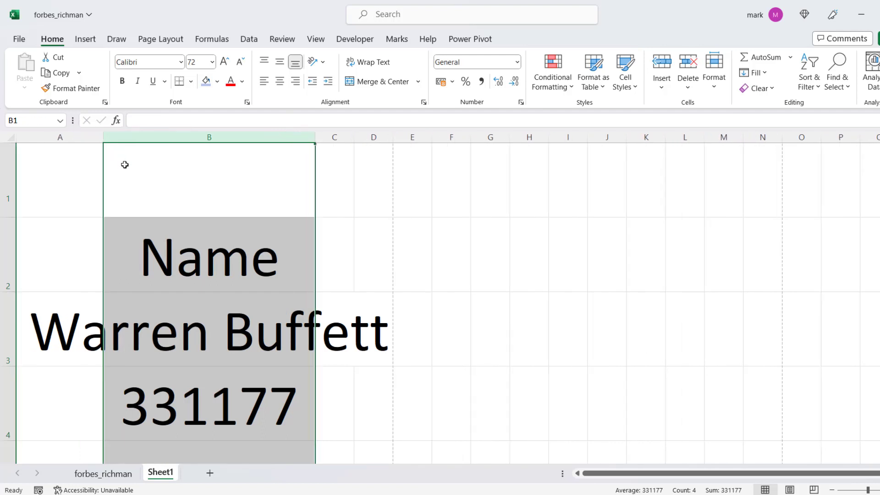
pyautogui.click(273, 279)
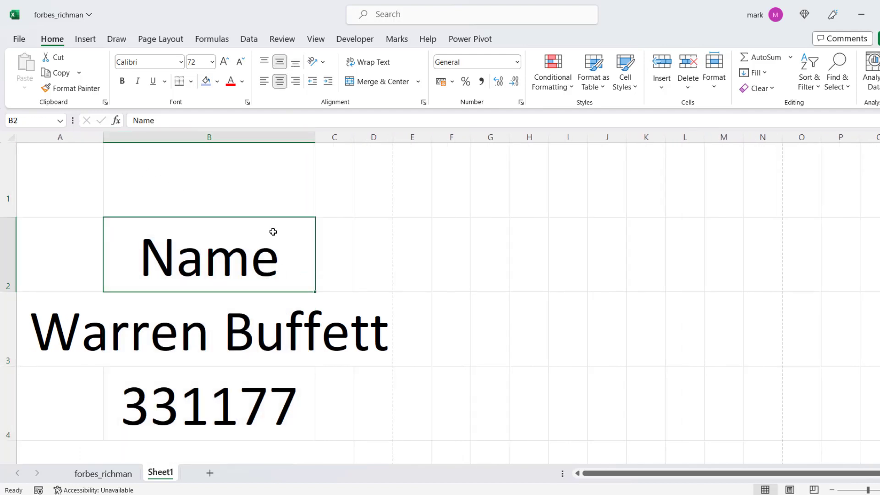